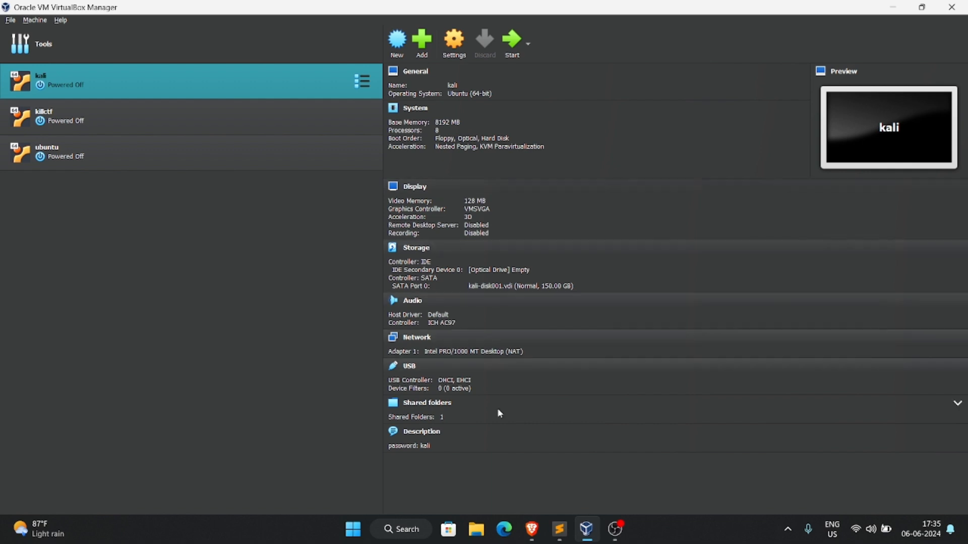
Step: Switch to the Brave browser and open the Compute Engine VM instances page by searching the cloud console for "vm instanc"
mouse_move(524, 529)
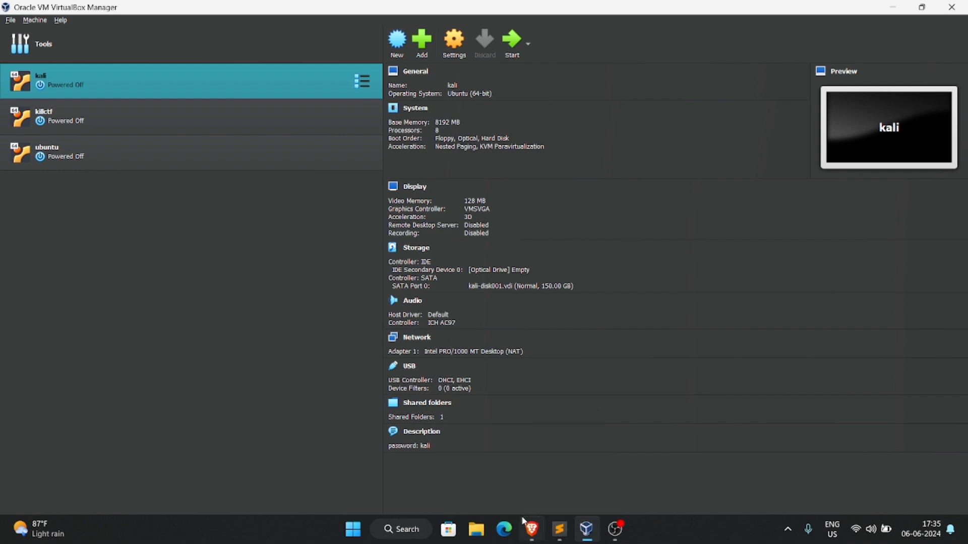
click(528, 490)
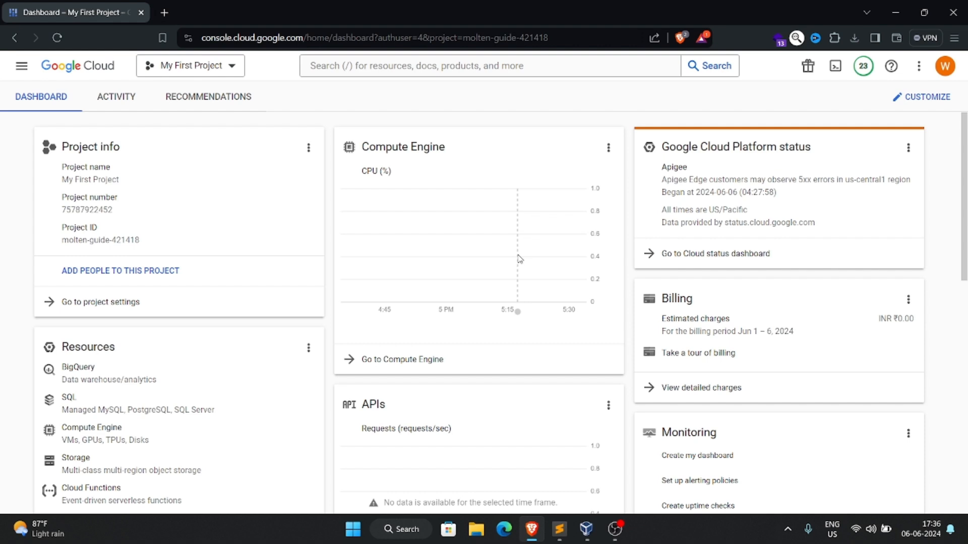
click(17, 66)
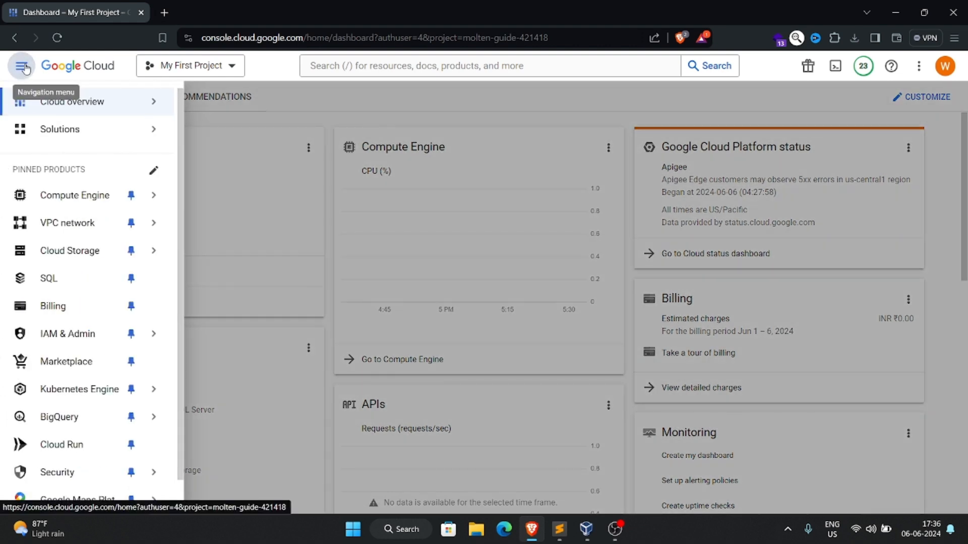
mouse_move(88, 195)
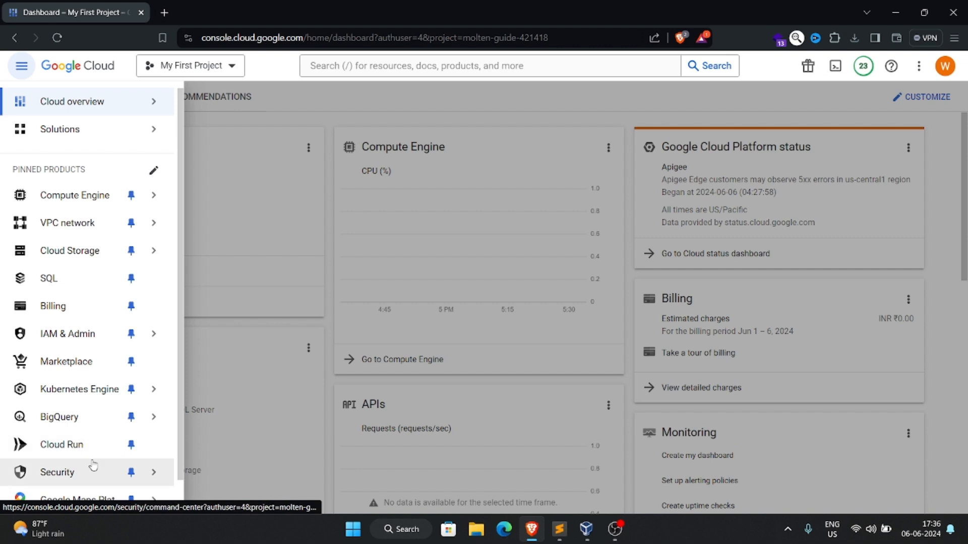
mouse_move(72, 416)
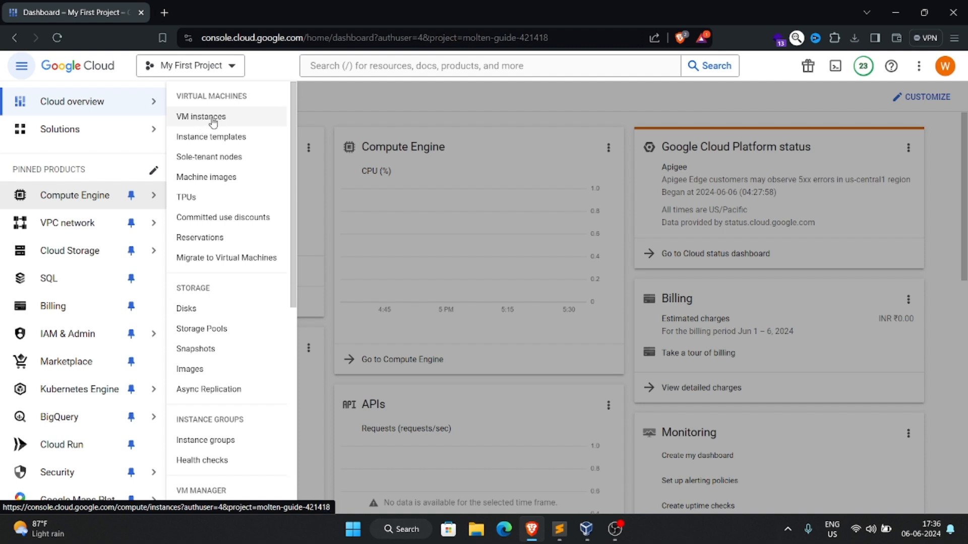
click(409, 66)
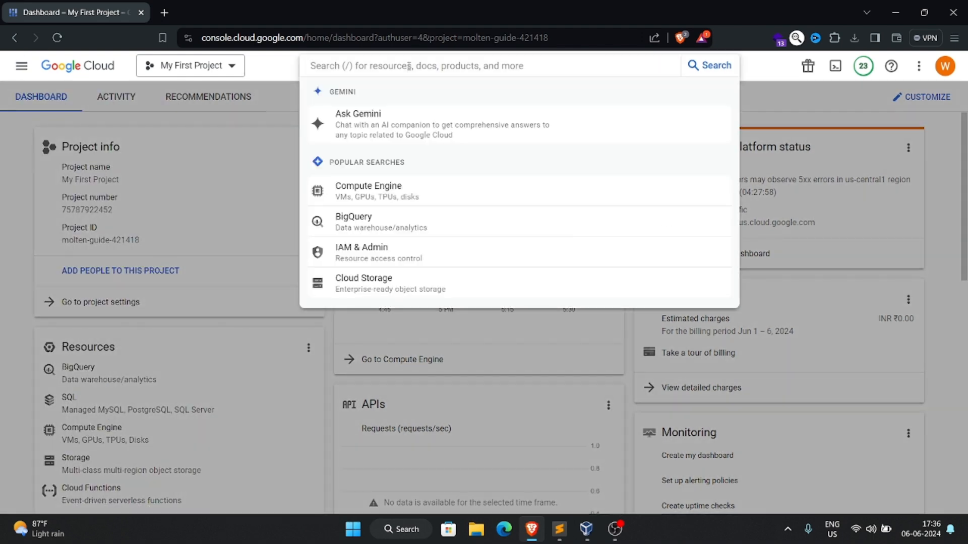
text(vm instanc)
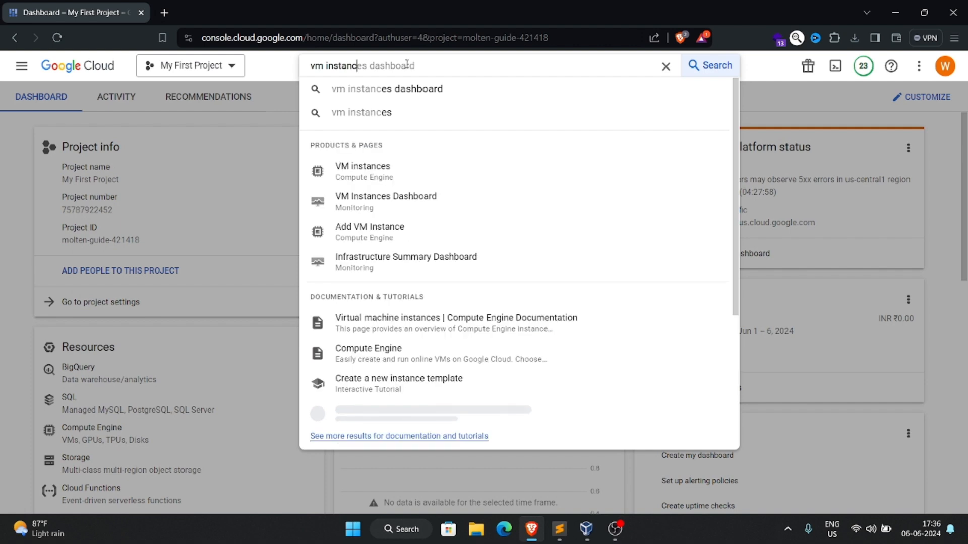
click(356, 170)
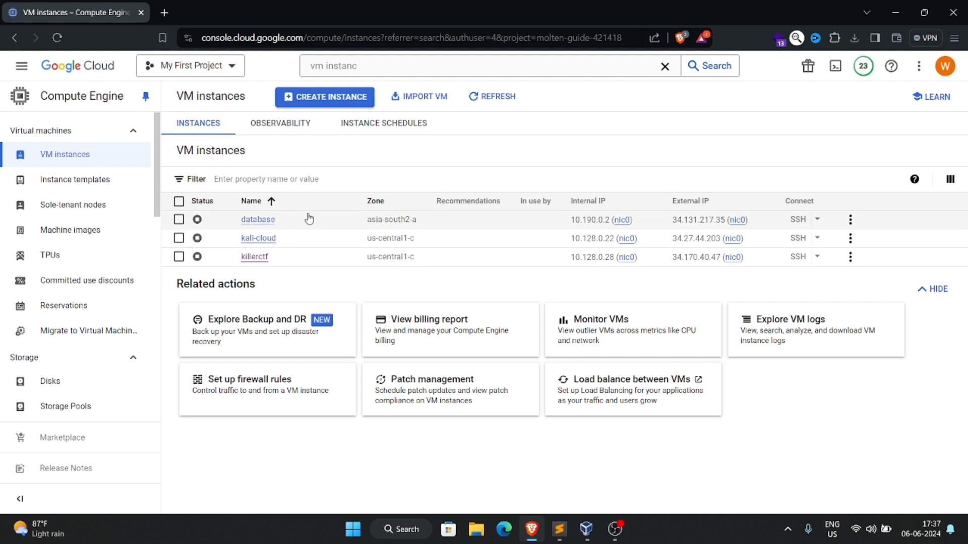
Step: Start creating a new VM instance and name it testvm
click(329, 99)
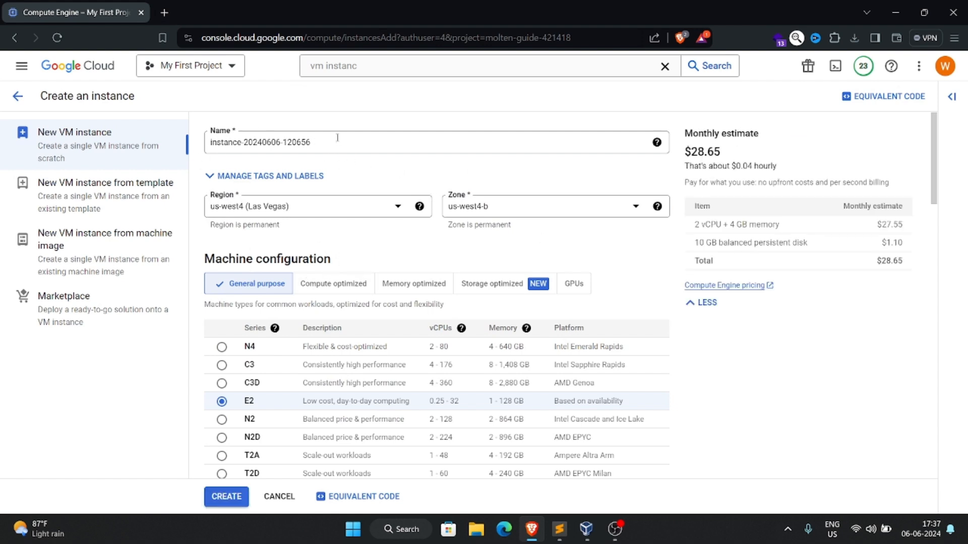
drag(317, 143, 176, 150)
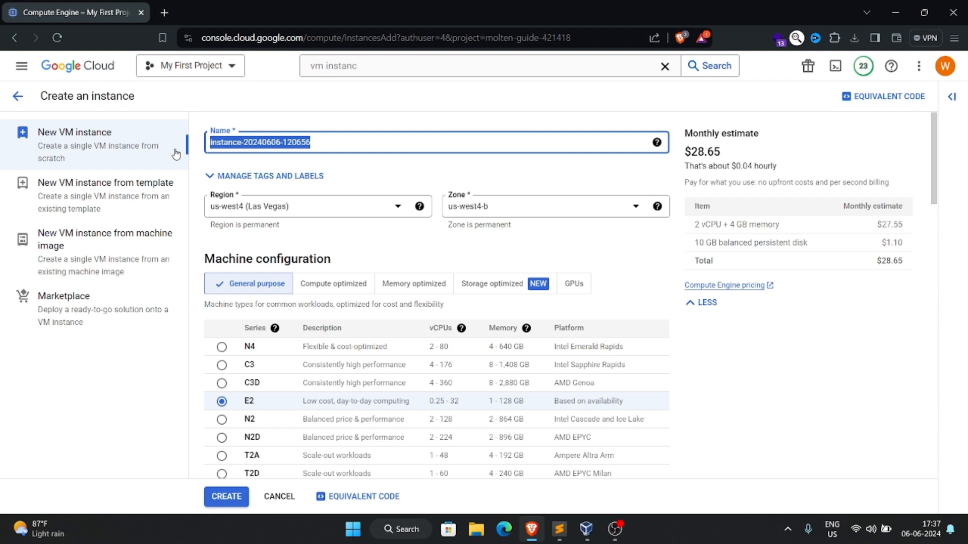
text(testvm)
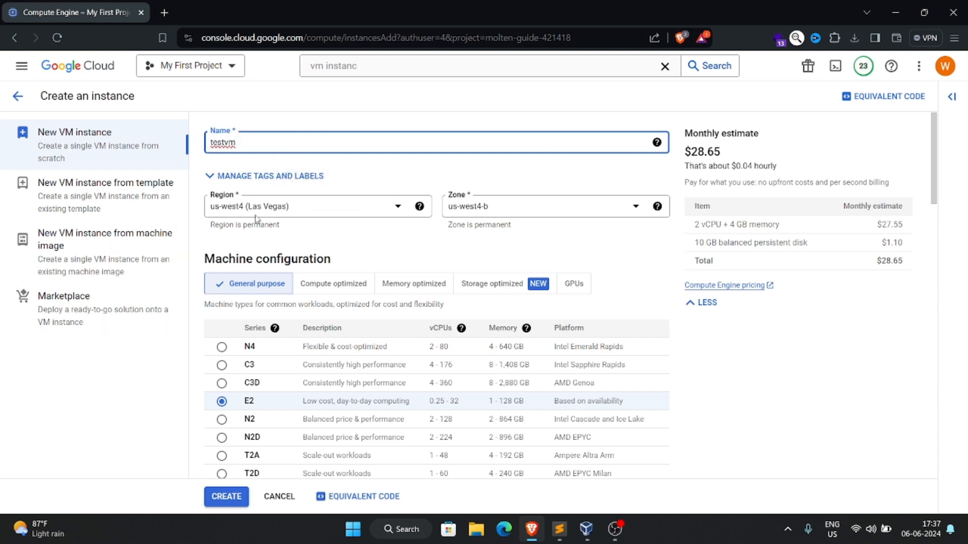
Step: Set the instance's region to us-central1 (Iowa)
click(313, 207)
scroll(340, 315, up, 1)
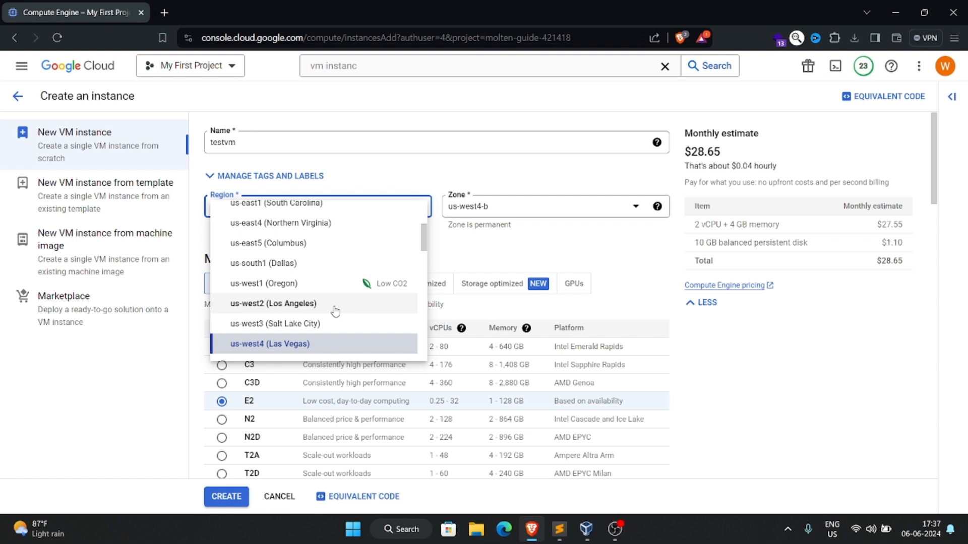
scroll(335, 312, up, 3)
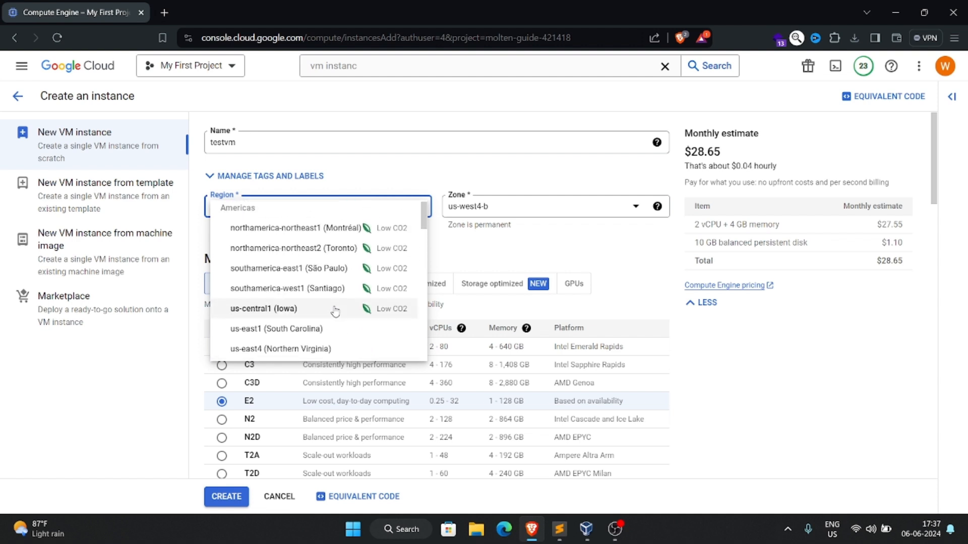
click(268, 310)
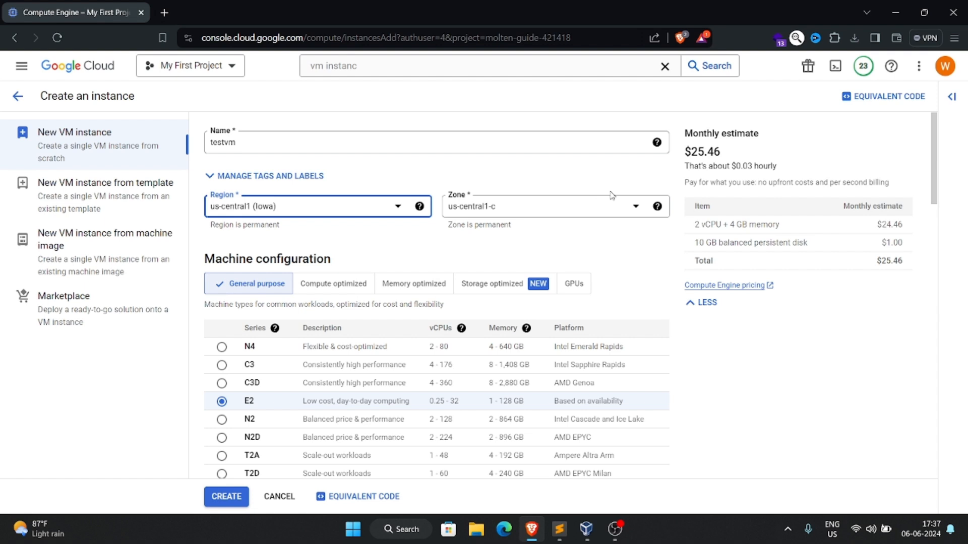
Step: Compare the monthly cost estimates of the E2 and N2 machine series, ending with E2 selected
drag(731, 154, 681, 154)
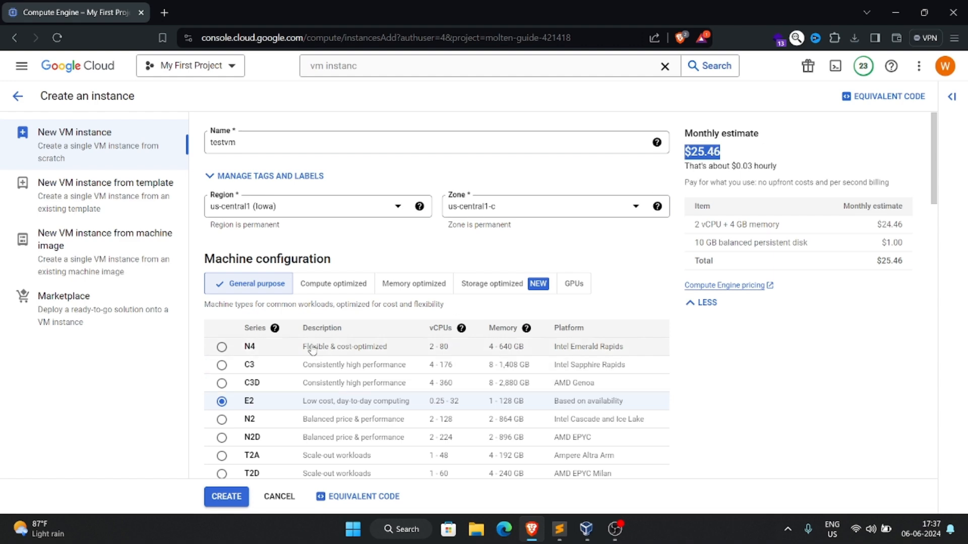
scroll(484, 257, down, 3)
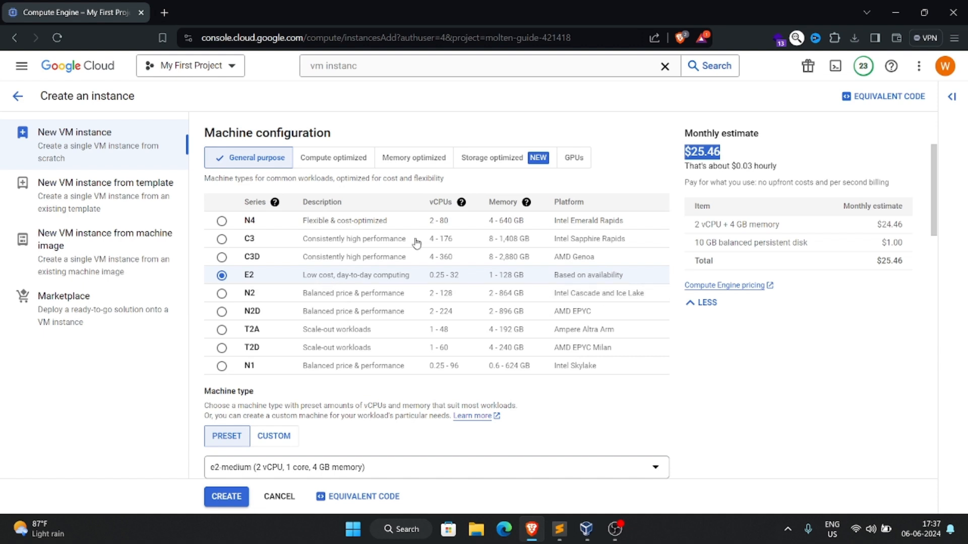
click(261, 297)
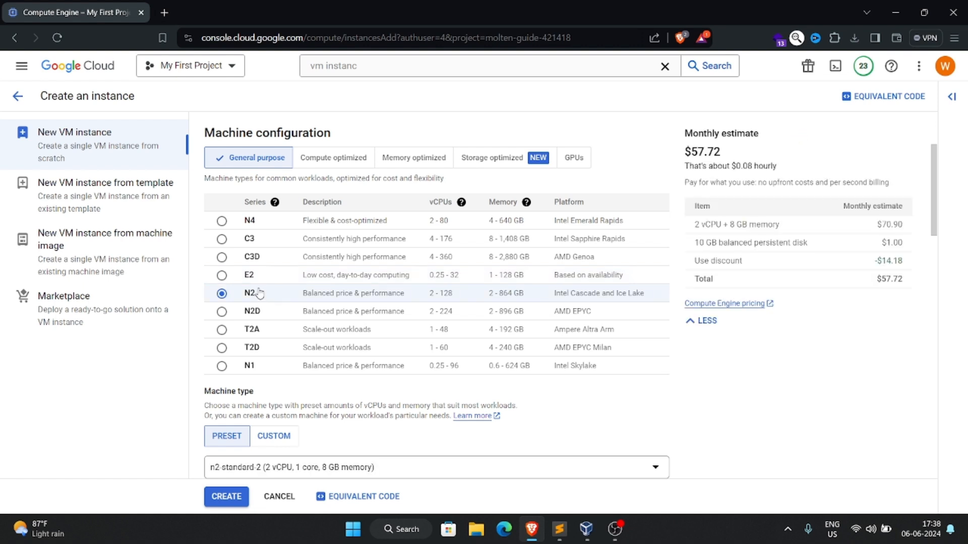
click(262, 279)
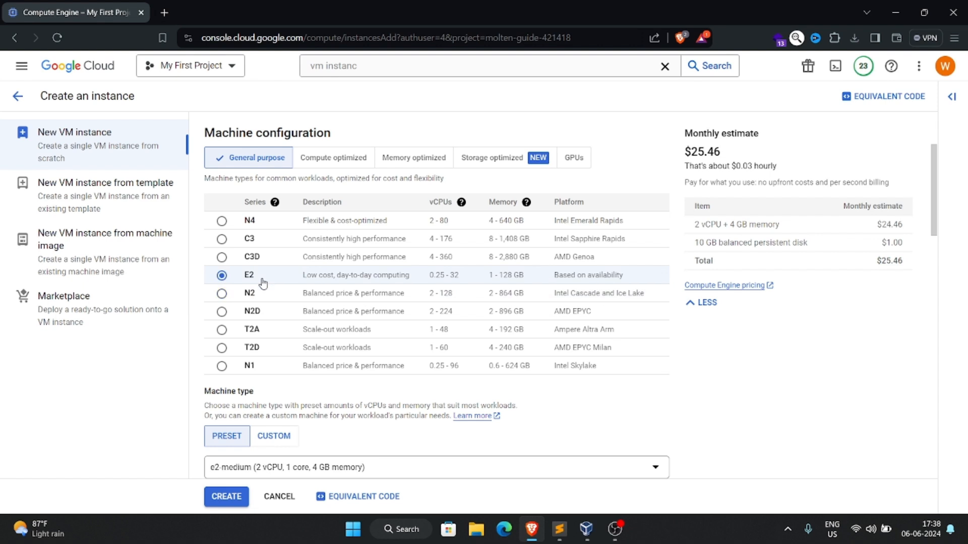
click(262, 299)
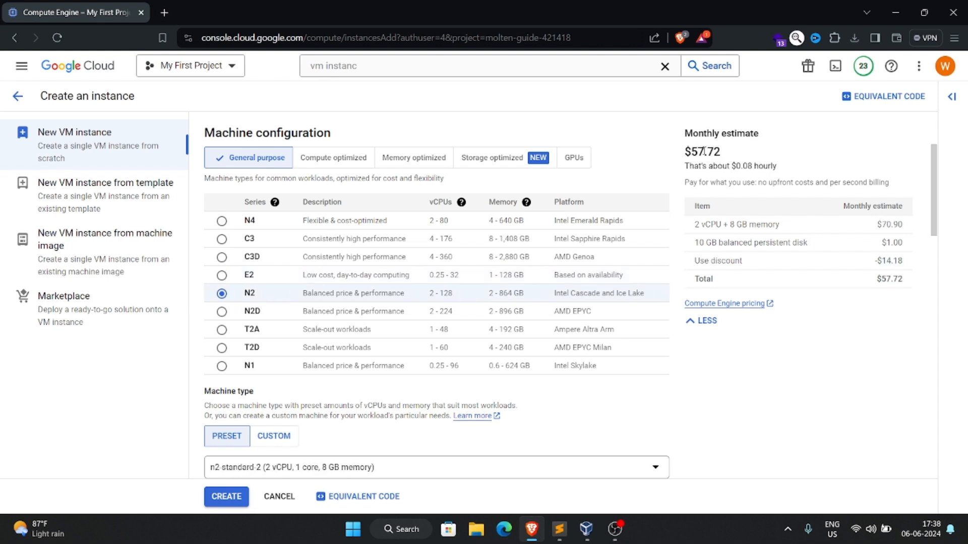
drag(731, 158, 890, 185)
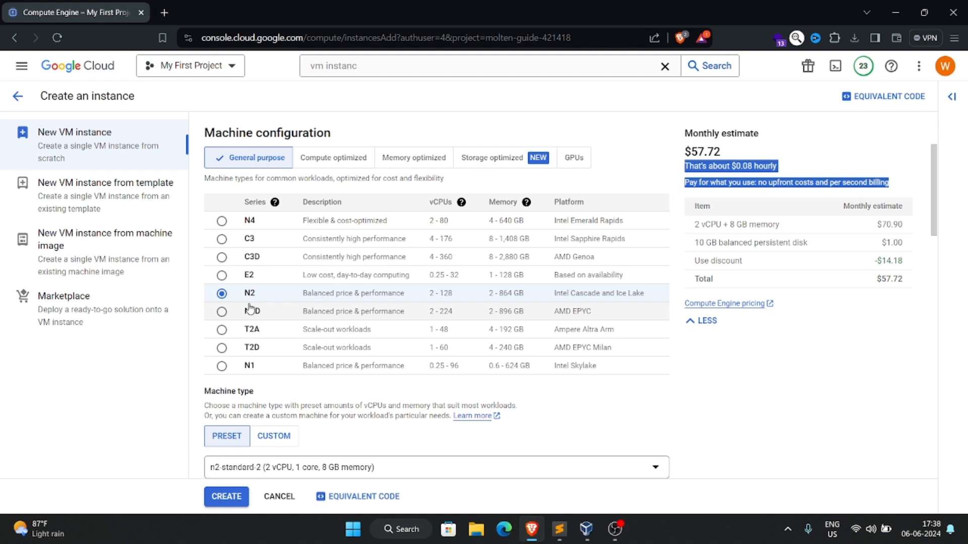
click(251, 276)
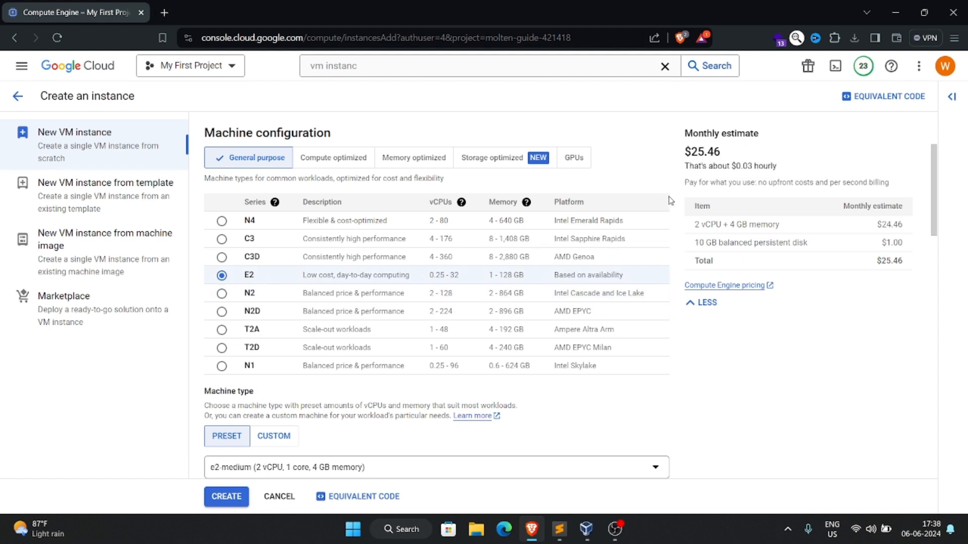
Step: Try the e2-micro machine type to examine its monthly estimate, and set the machine type back to e2-medium
scroll(483, 312, down, 3)
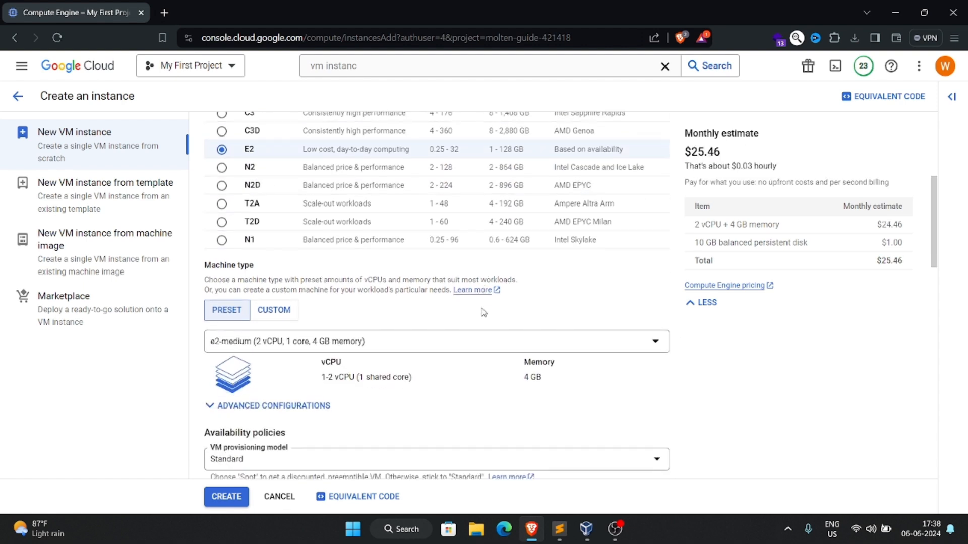
click(402, 343)
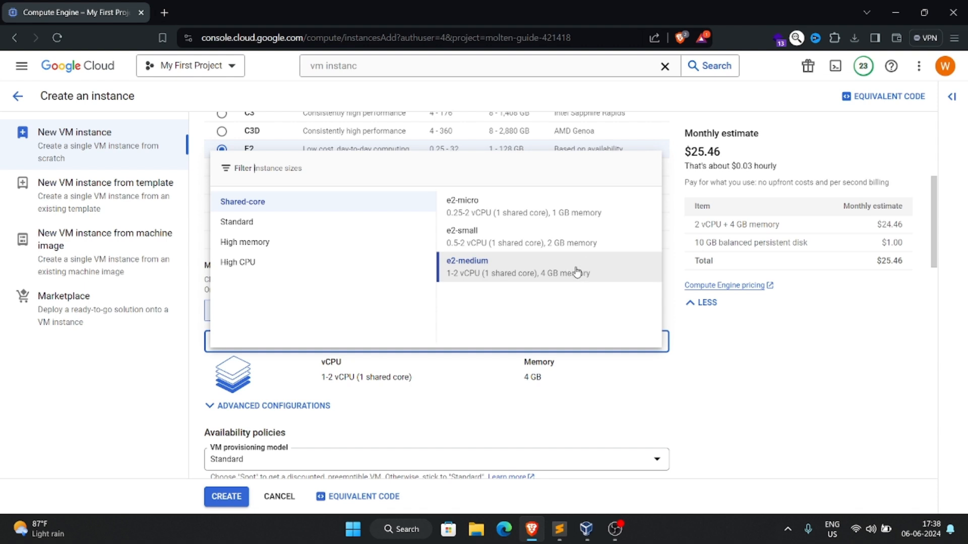
click(520, 213)
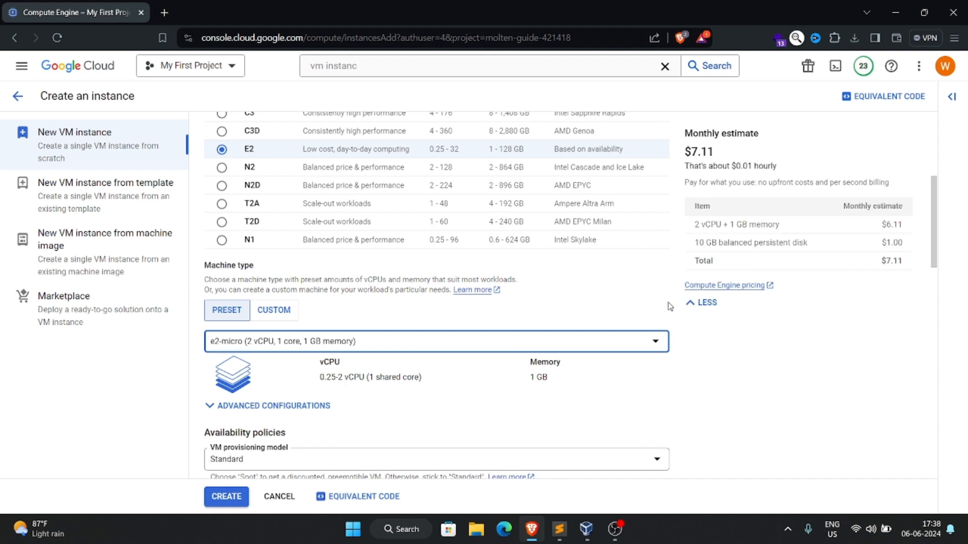
drag(718, 161, 689, 146)
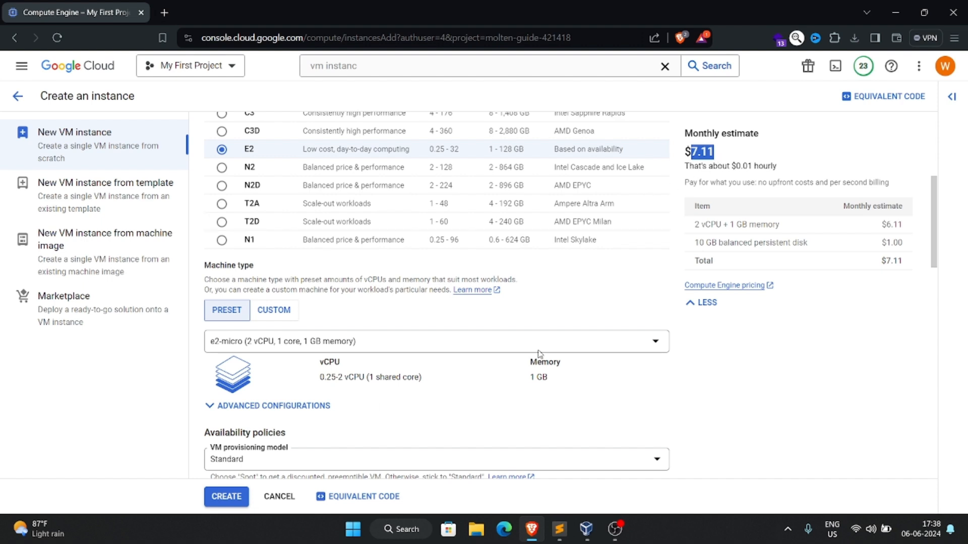
click(448, 341)
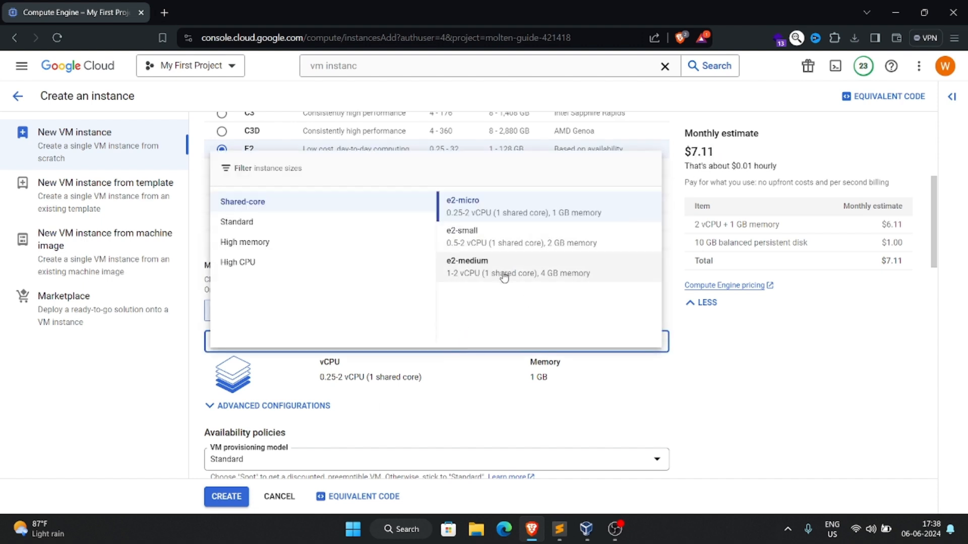
click(524, 275)
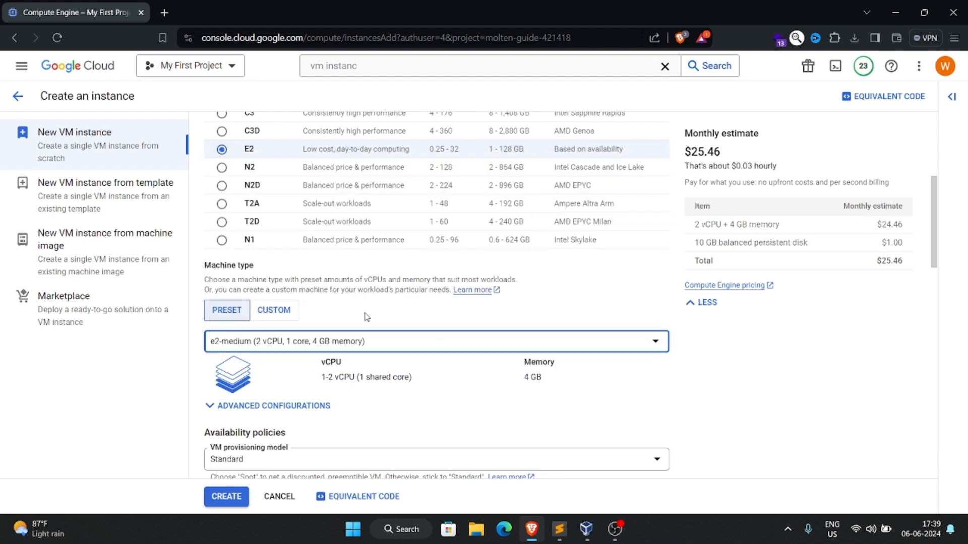
Step: Open the boot disk configuration and set its operating system to Ubuntu
scroll(491, 305, down, 9)
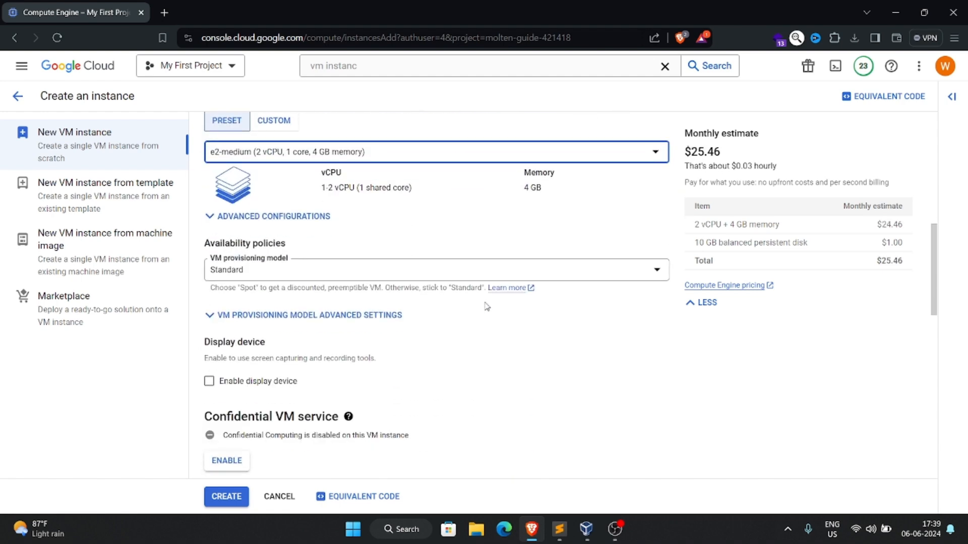
scroll(487, 307, down, 2)
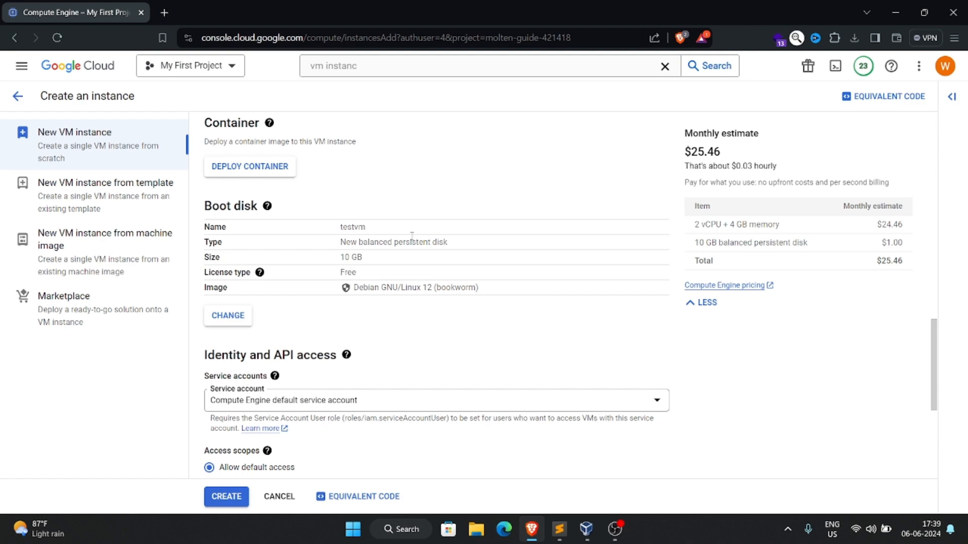
drag(291, 212, 205, 208)
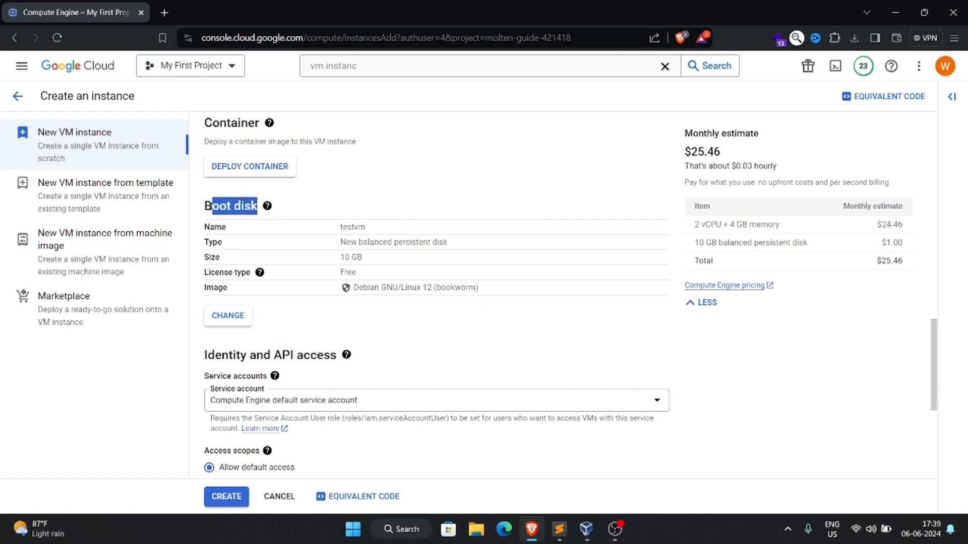
click(400, 204)
click(229, 319)
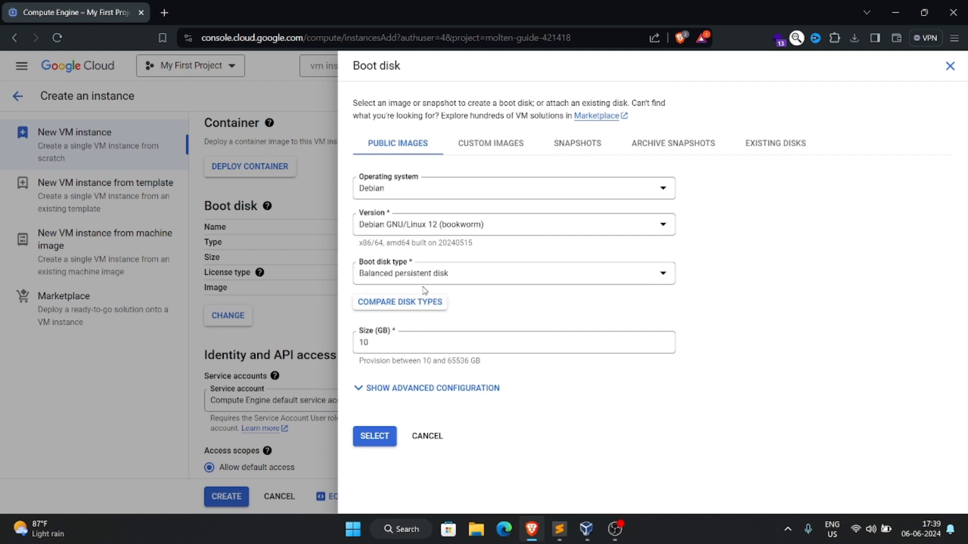
click(500, 188)
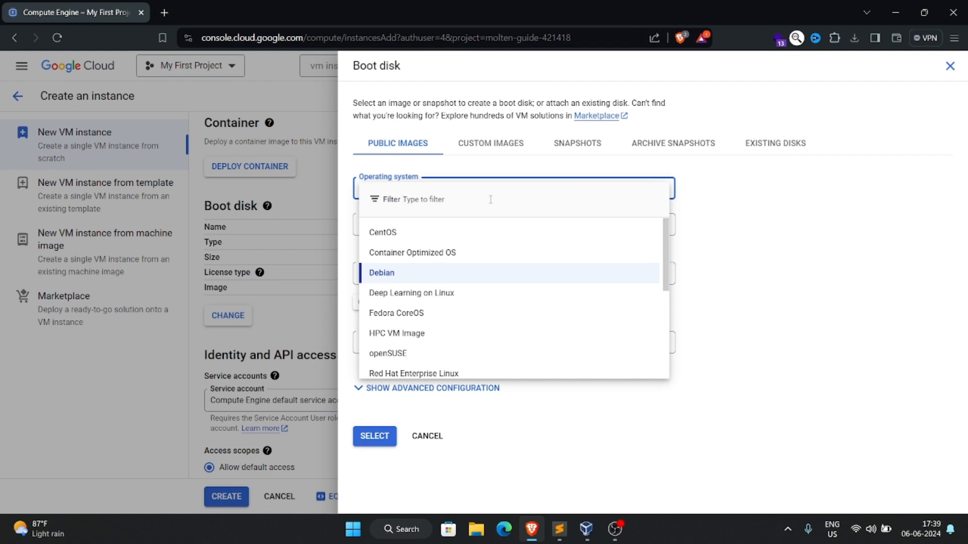
text(ubuntu)
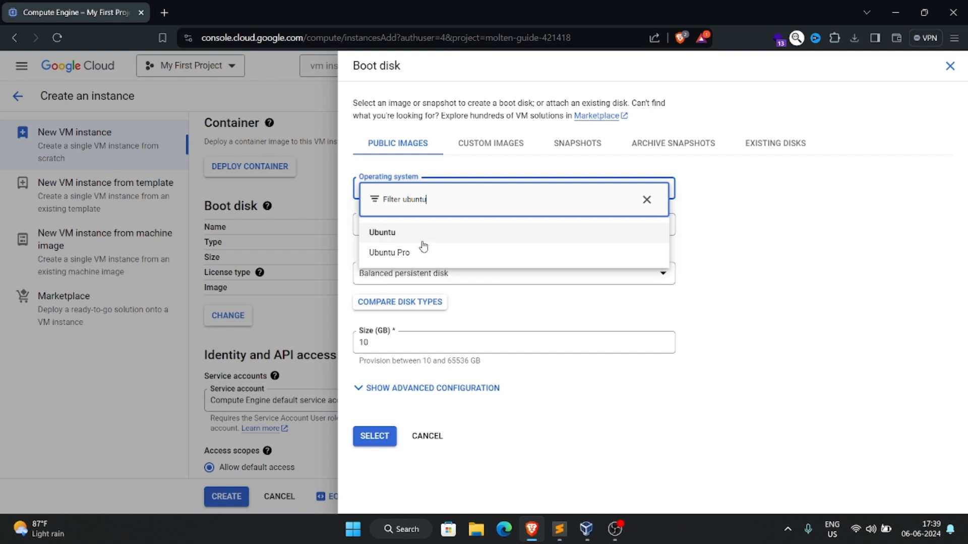
click(398, 237)
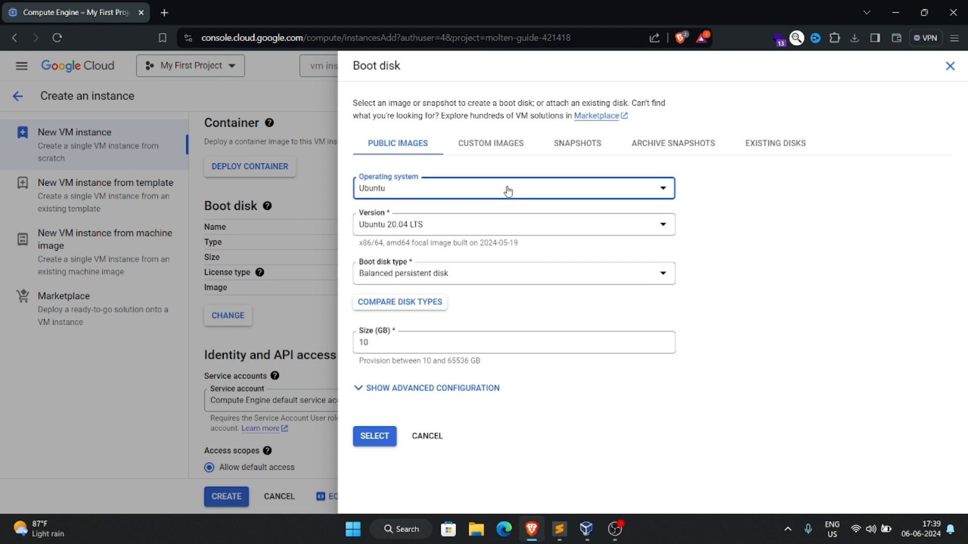
Step: Choose the x86/64 Ubuntu 20.04 LTS version and the SSD persistent disk type for the boot disk
click(478, 225)
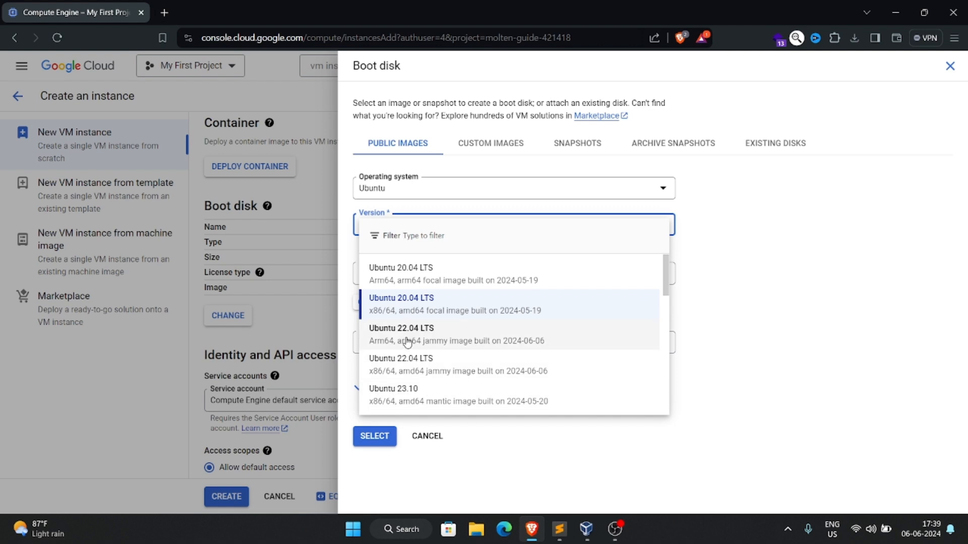
click(394, 314)
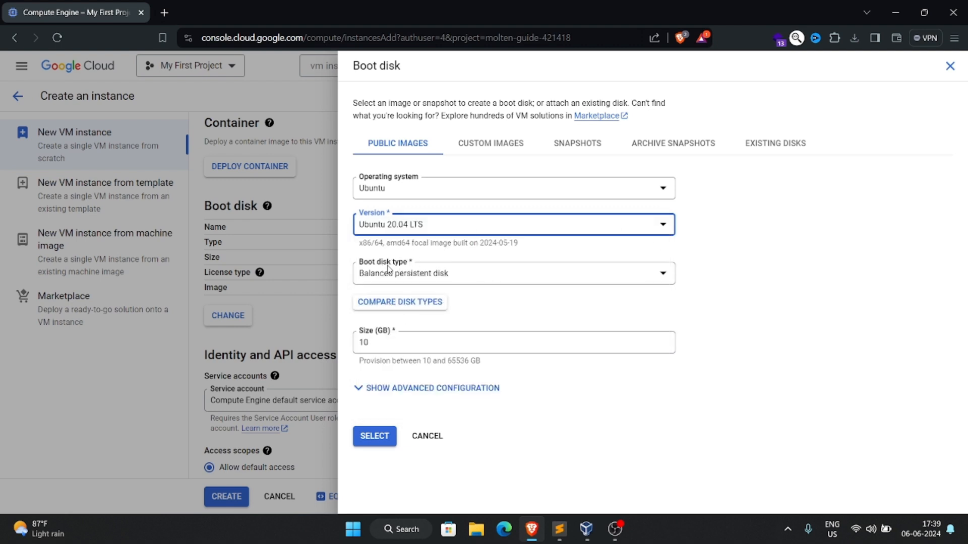
click(481, 274)
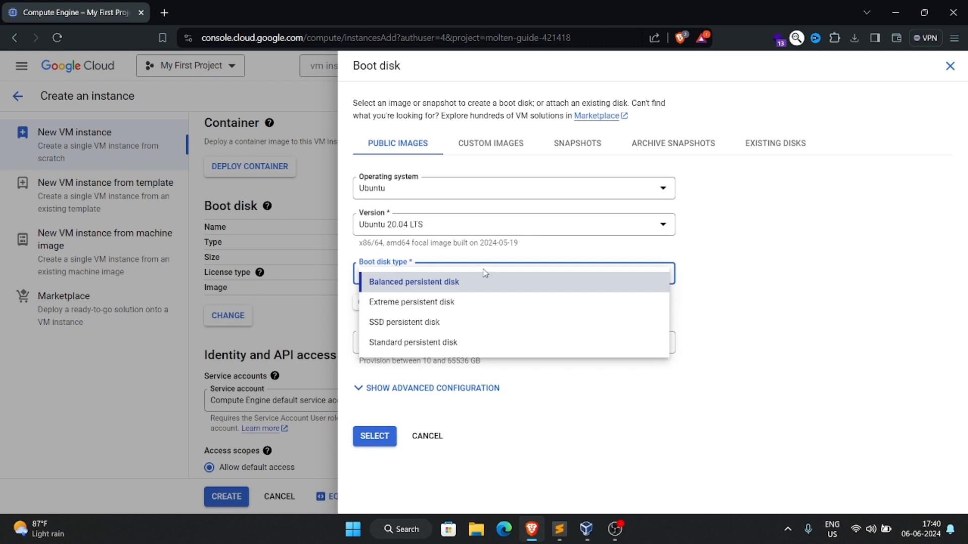
click(402, 328)
Step: Apply the boot disk configuration with a size of 10 GB and examine the instance's monthly and hourly cost estimate
double_click(372, 345)
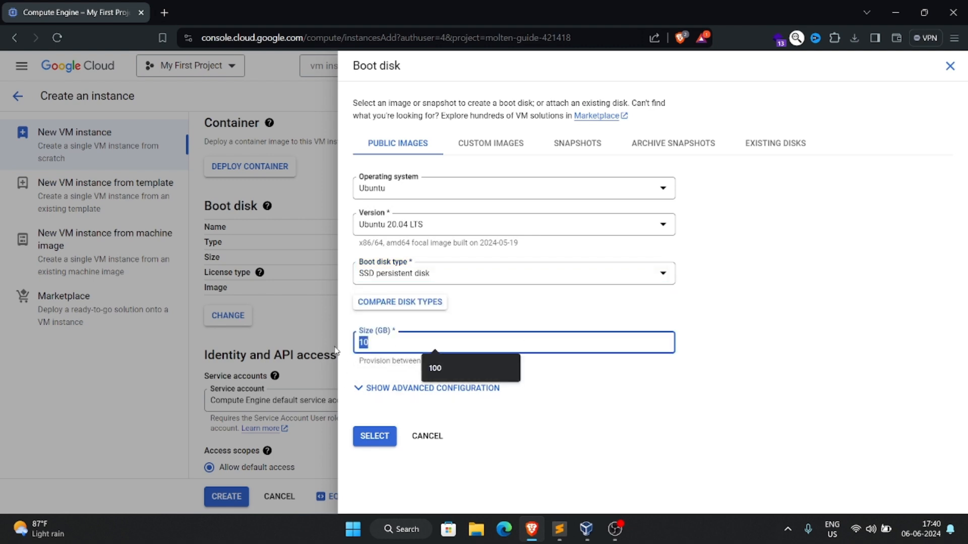
click(436, 372)
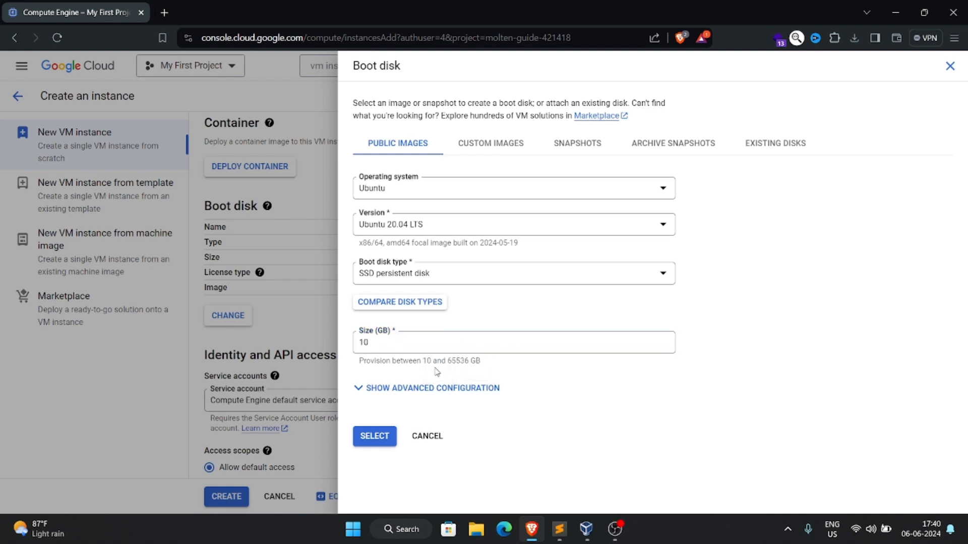
double_click(397, 346)
click(423, 343)
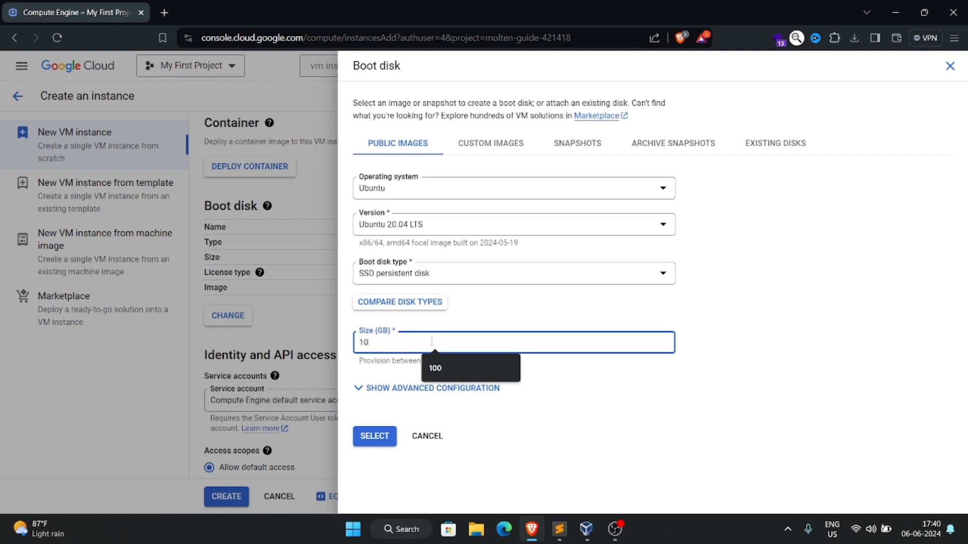
click(382, 434)
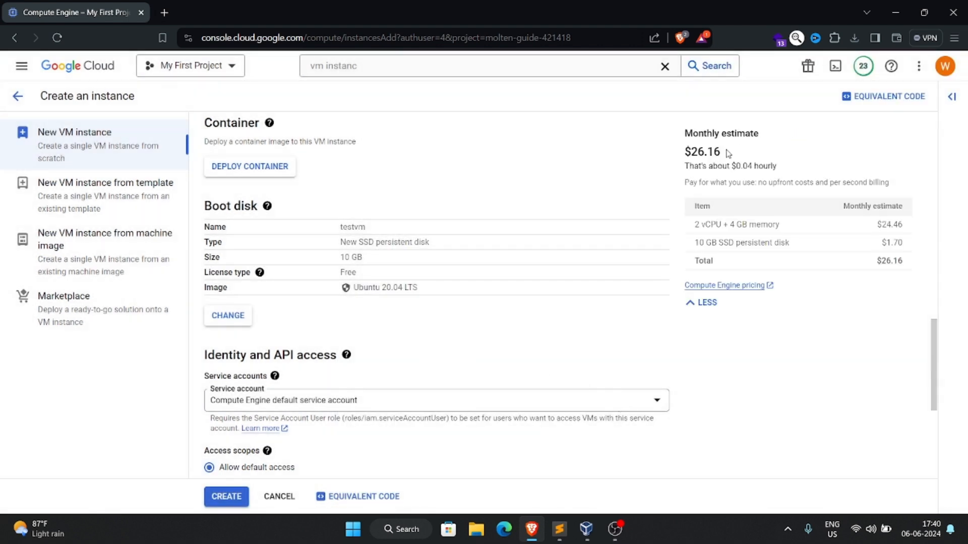
drag(729, 153, 685, 151)
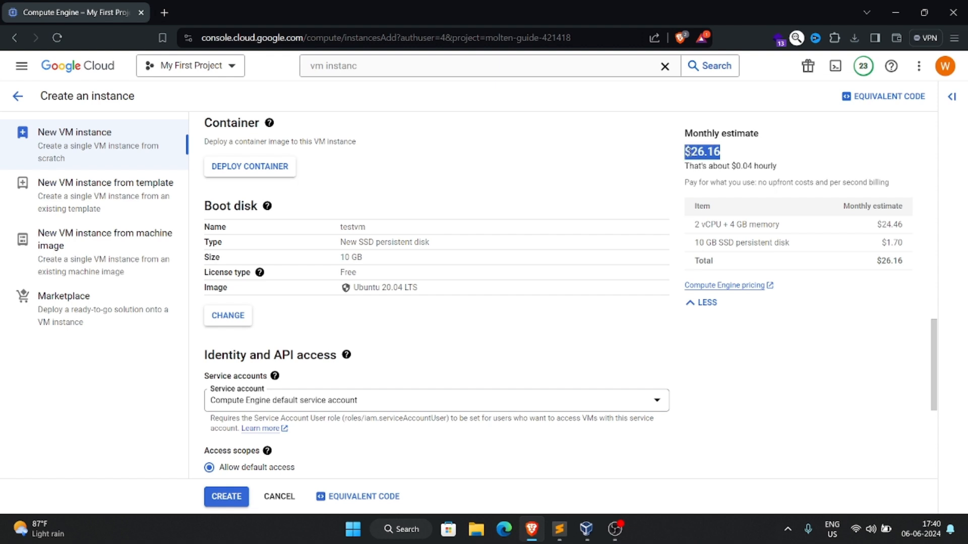
drag(730, 166, 763, 167)
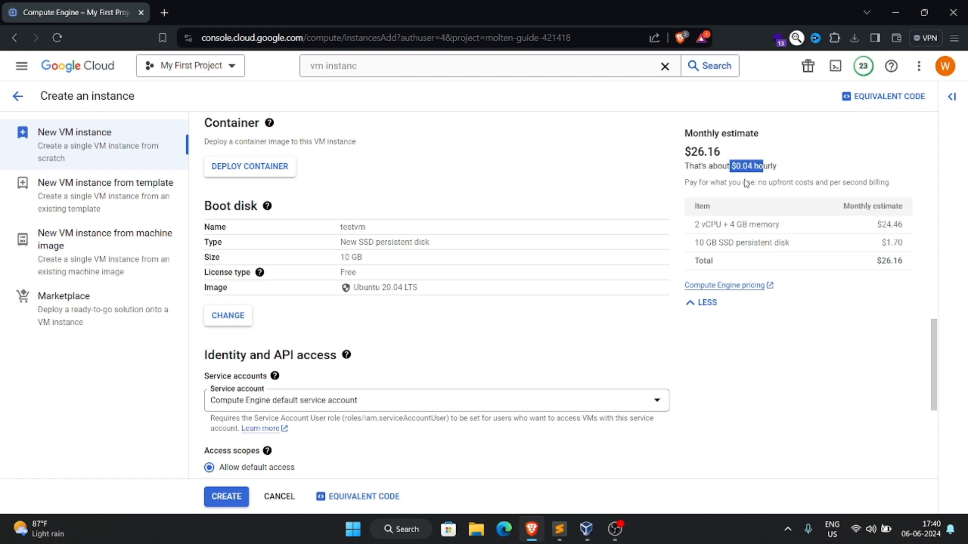
Step: Allow both HTTP and HTTPS traffic in the instance's firewall settings
scroll(456, 331, down, 3)
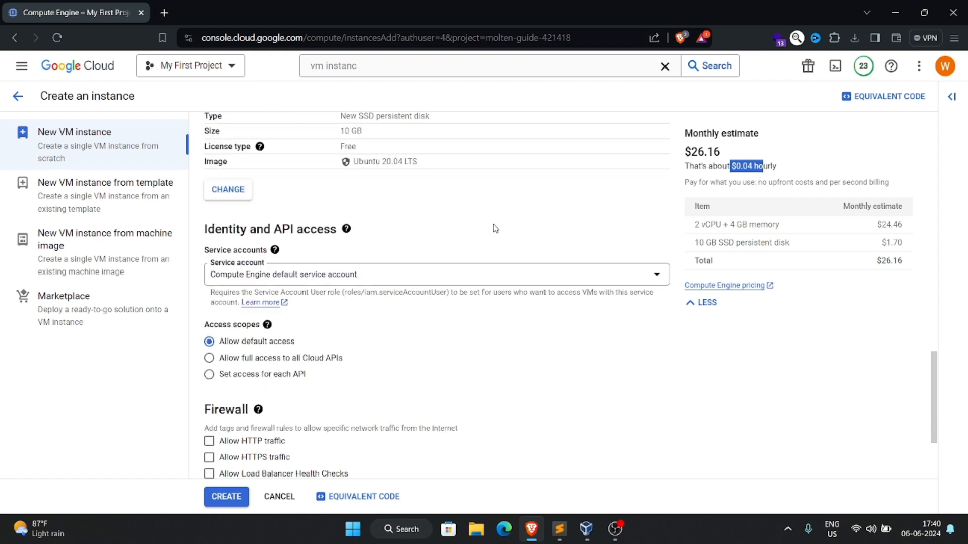
scroll(494, 226, down, 3)
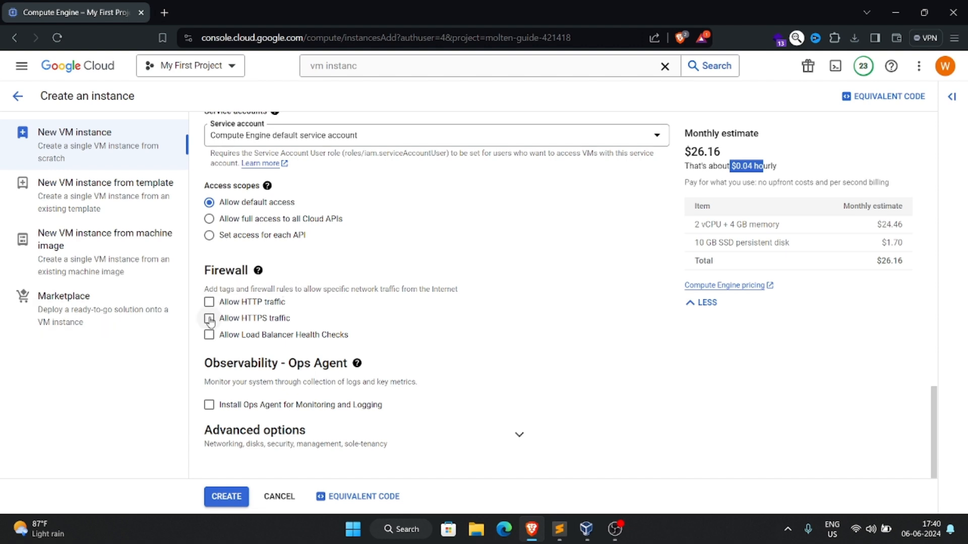
click(209, 302)
click(209, 319)
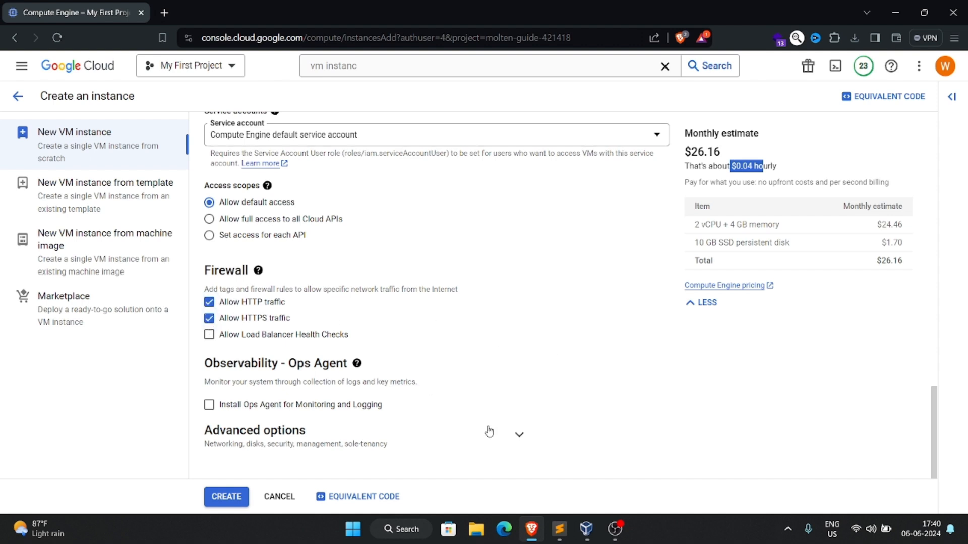
Step: Expand the instance's advanced networking options and enable IP forwarding
click(519, 435)
scroll(487, 325, down, 4)
scroll(487, 325, down, 1)
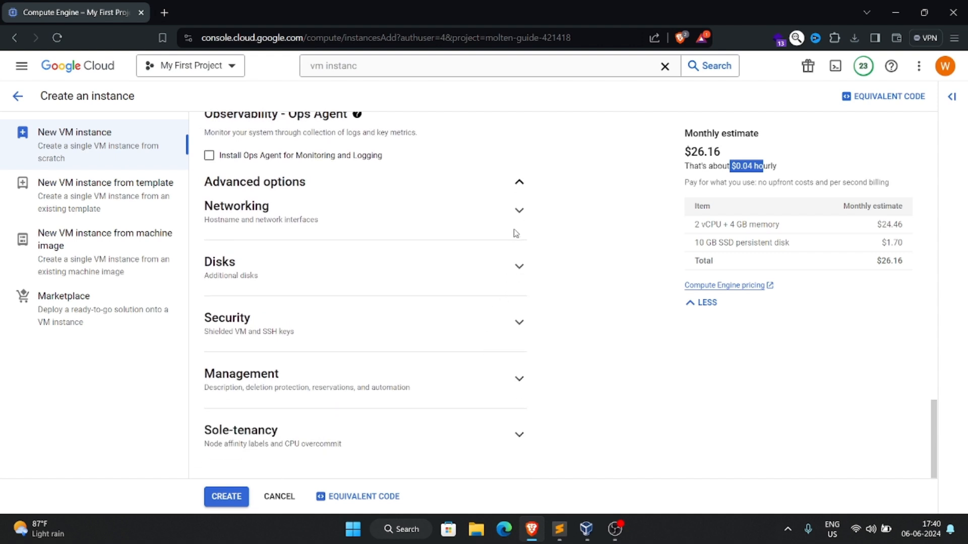
click(519, 211)
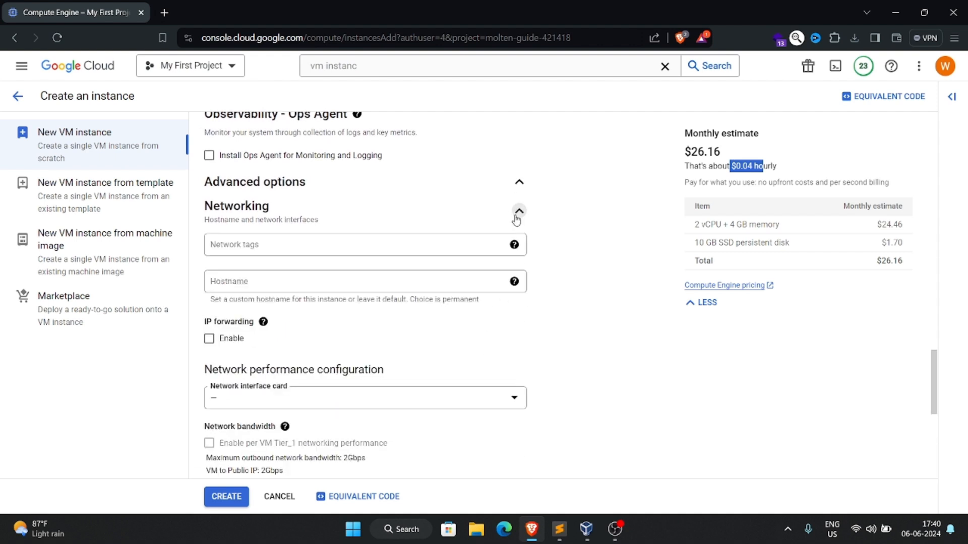
click(209, 339)
Step: Review the region, machine configuration, boot disk, firewall and networking settings, and create the testvm instance
scroll(462, 332, up, 15)
scroll(456, 316, up, 3)
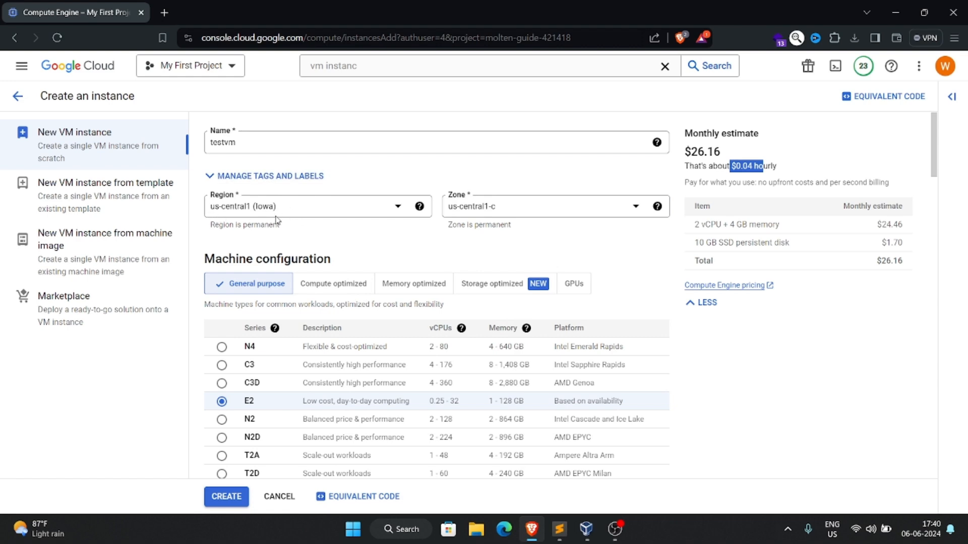
scroll(398, 257, down, 5)
scroll(407, 264, up, 3)
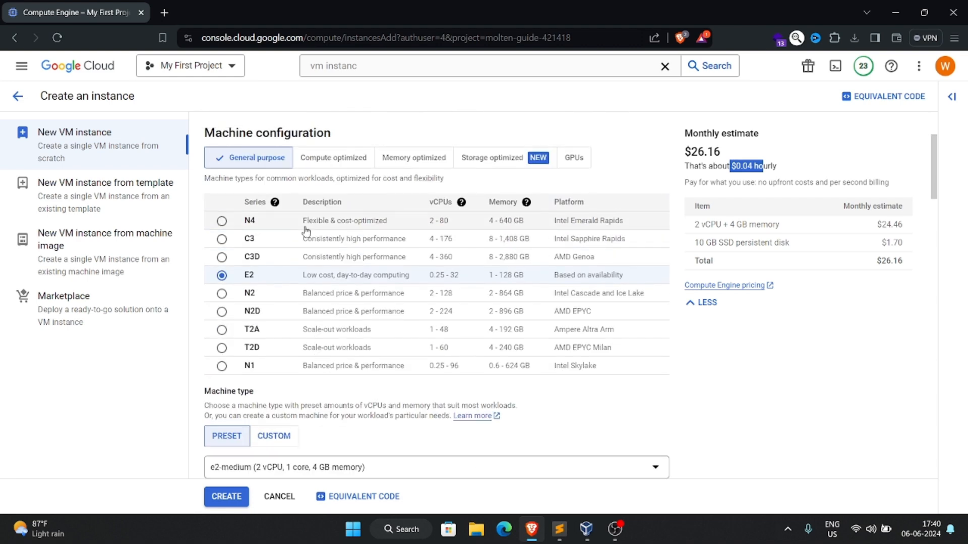
scroll(456, 282, down, 5)
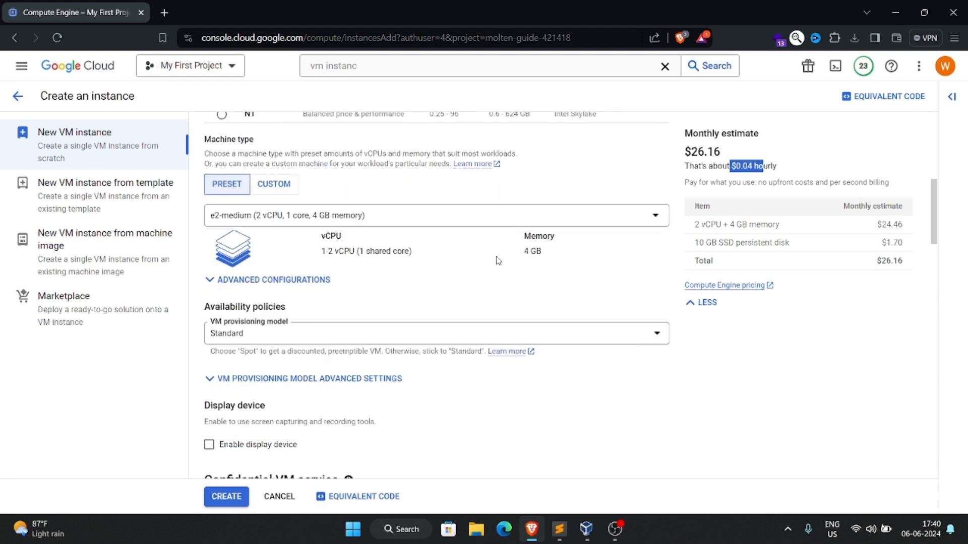
scroll(347, 220, down, 8)
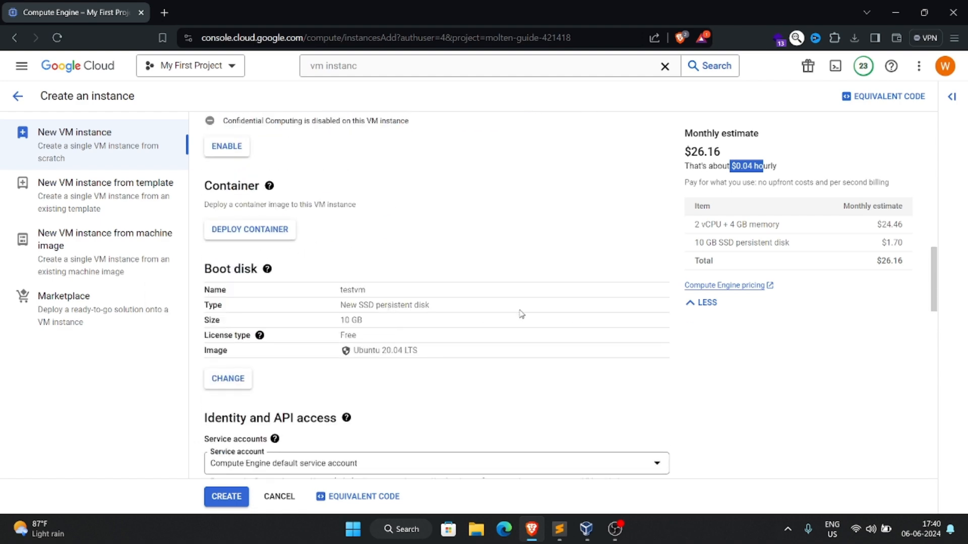
scroll(504, 305, down, 6)
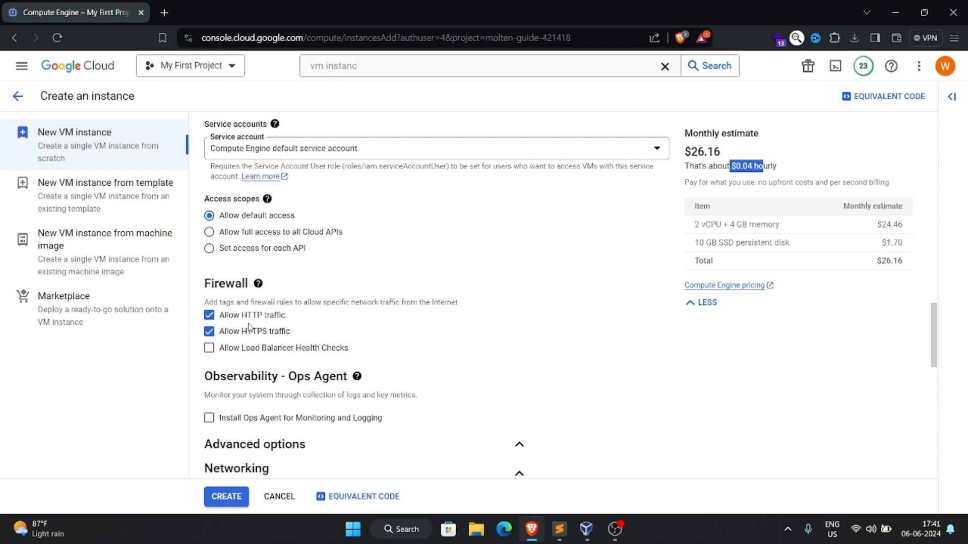
scroll(478, 308, down, 5)
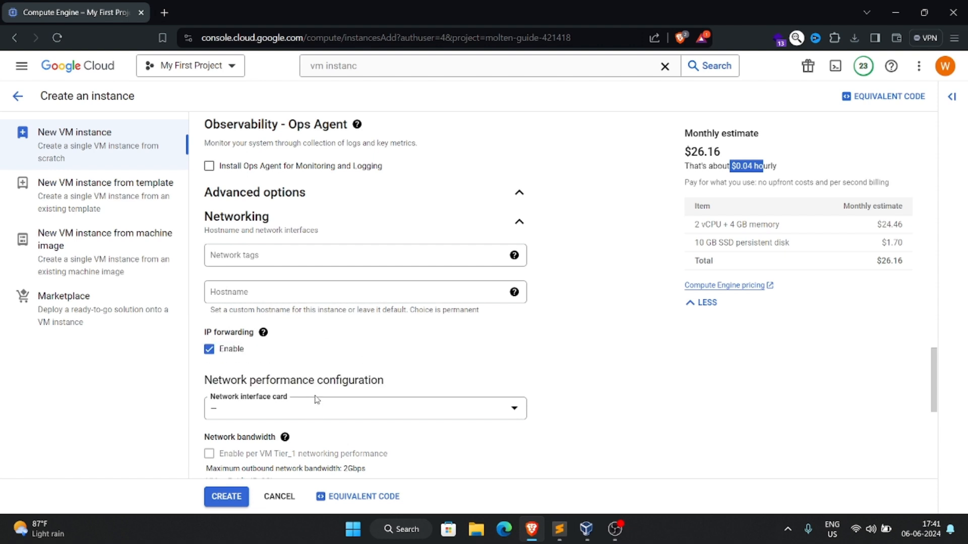
click(225, 502)
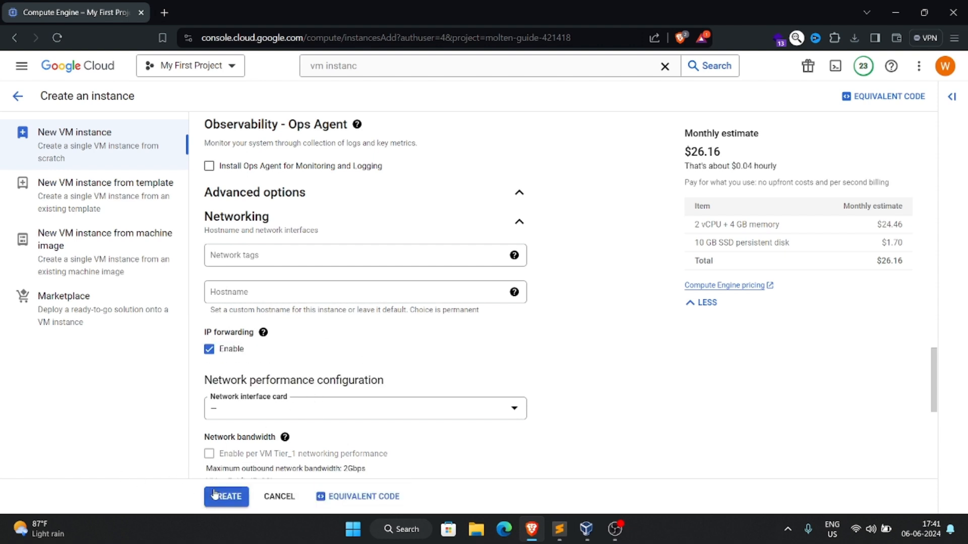
click(223, 501)
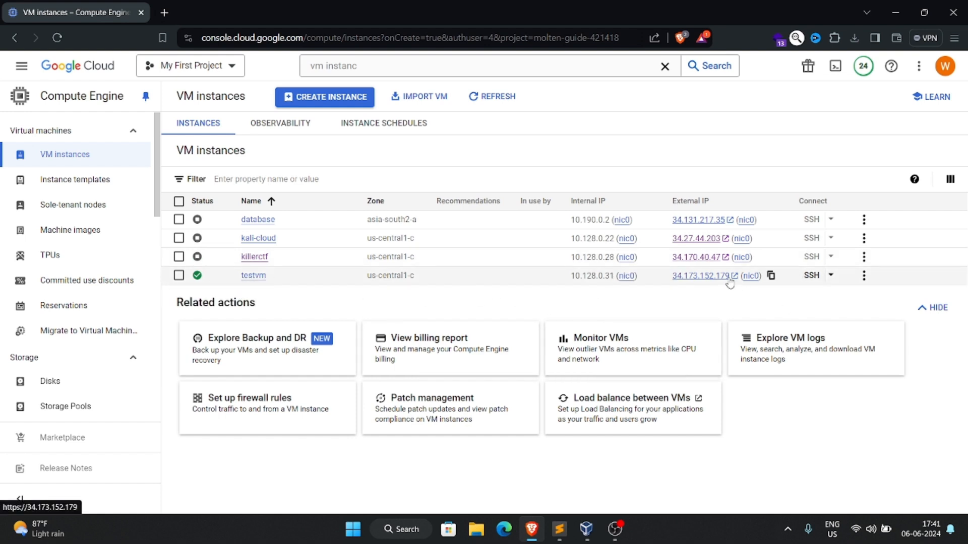
Step: Open an SSH-in-browser session to the testvm instance and authorize it to connect to VMs
click(811, 276)
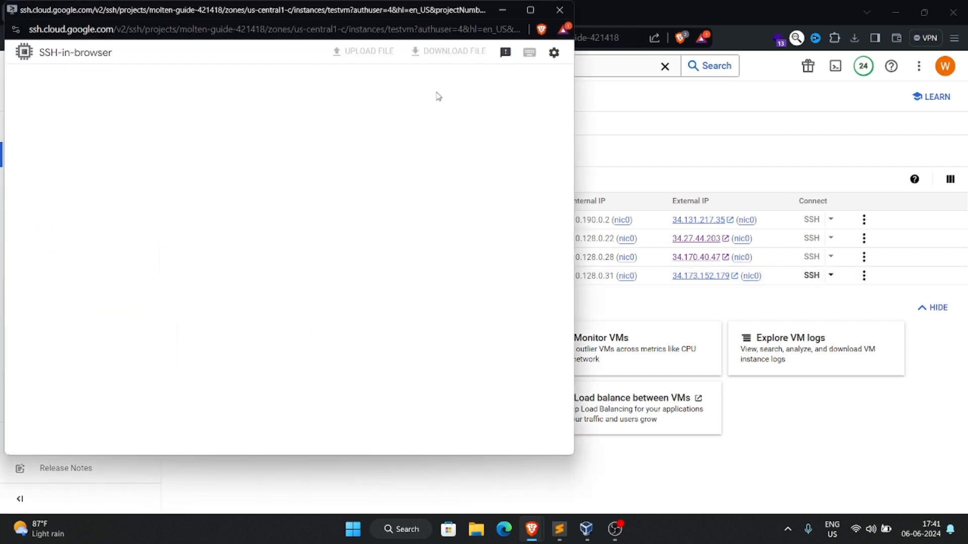
drag(370, 15, 551, 37)
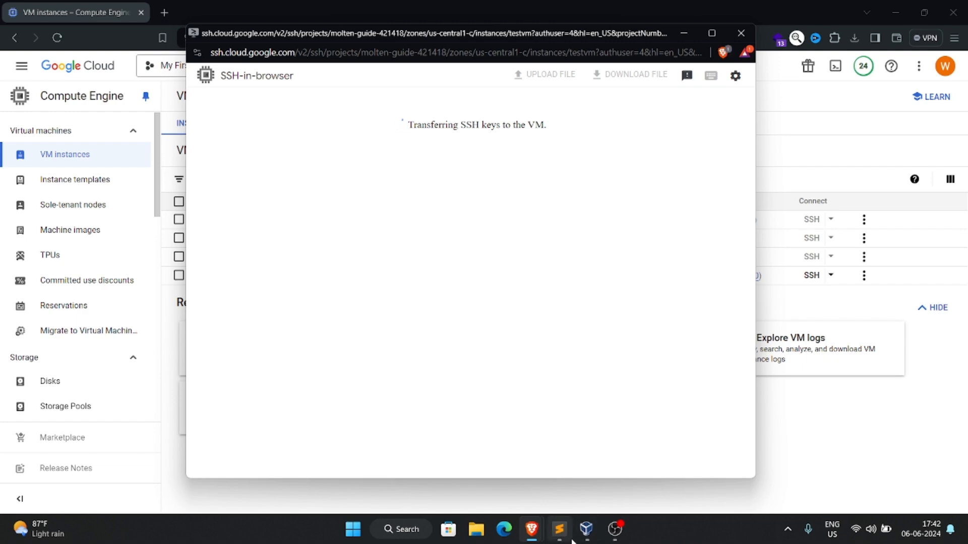
click(586, 528)
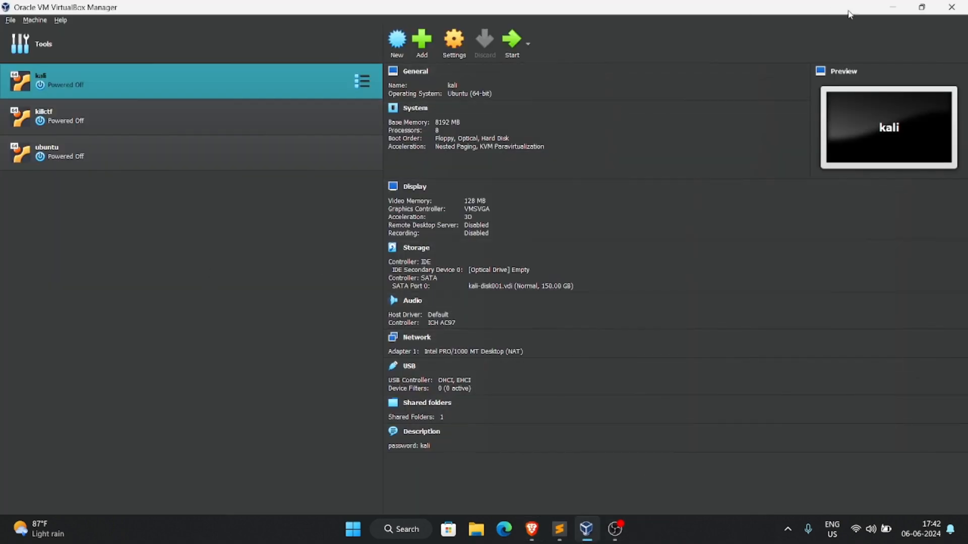
click(893, 7)
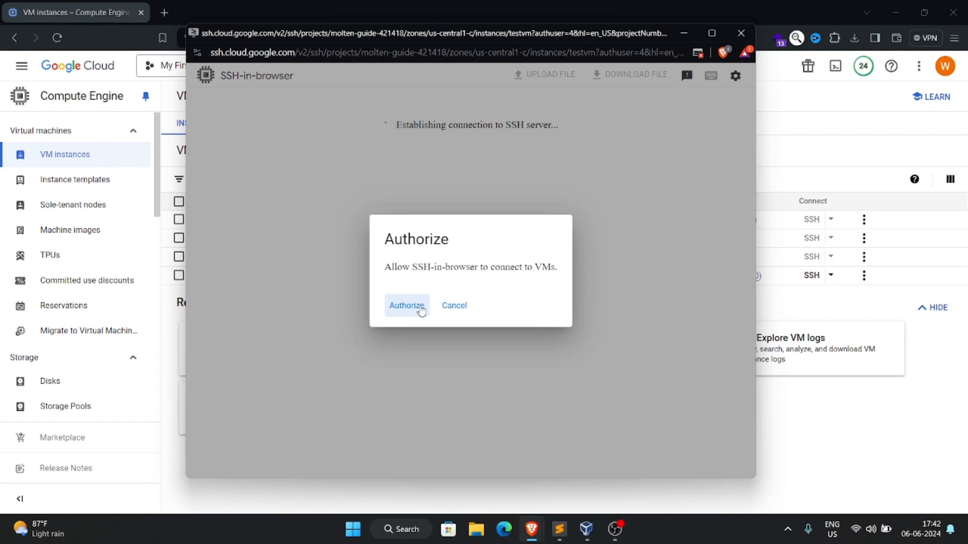
click(416, 305)
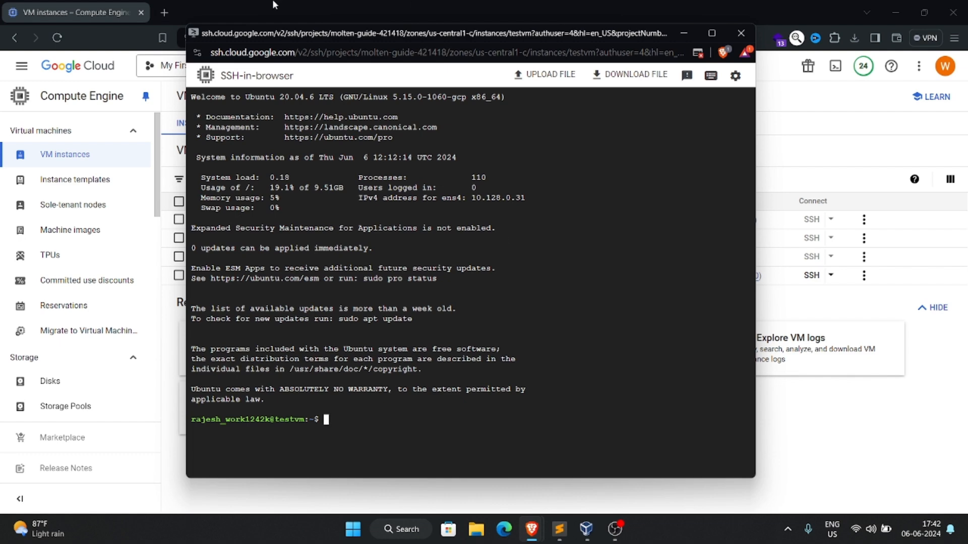
Step: Clear the SSH terminal and switch to the root user with sudo su
drag(267, 419, 196, 417)
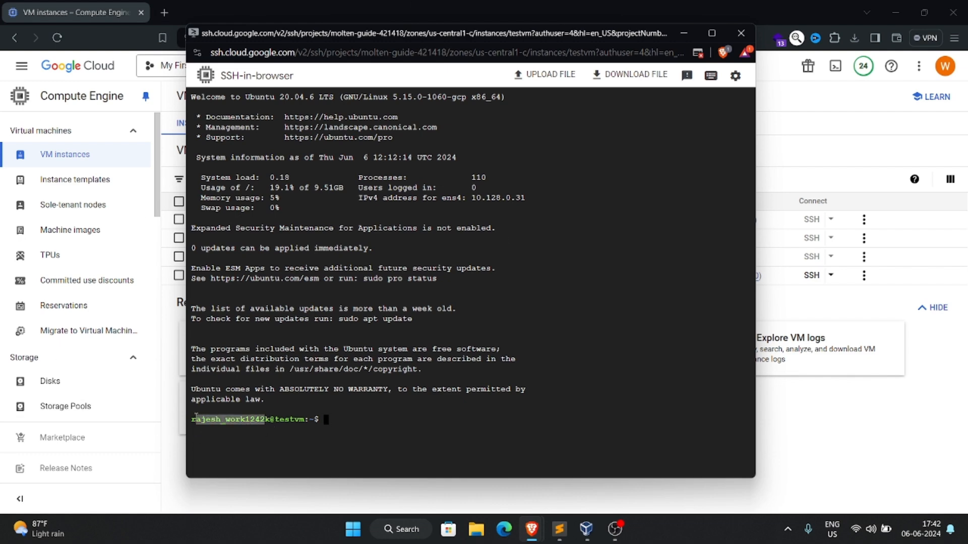
click(428, 417)
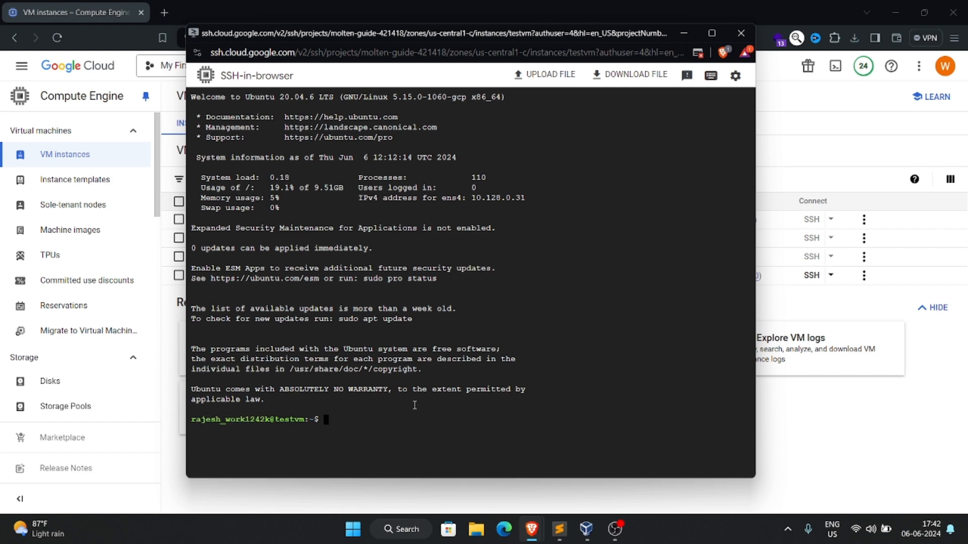
text(clear)
key(Return)
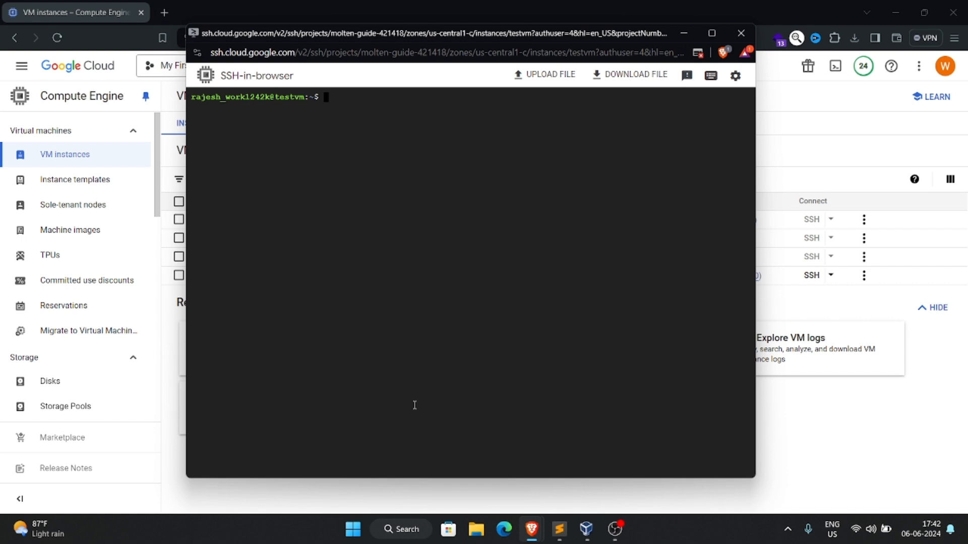
text(sudo su)
key(Return)
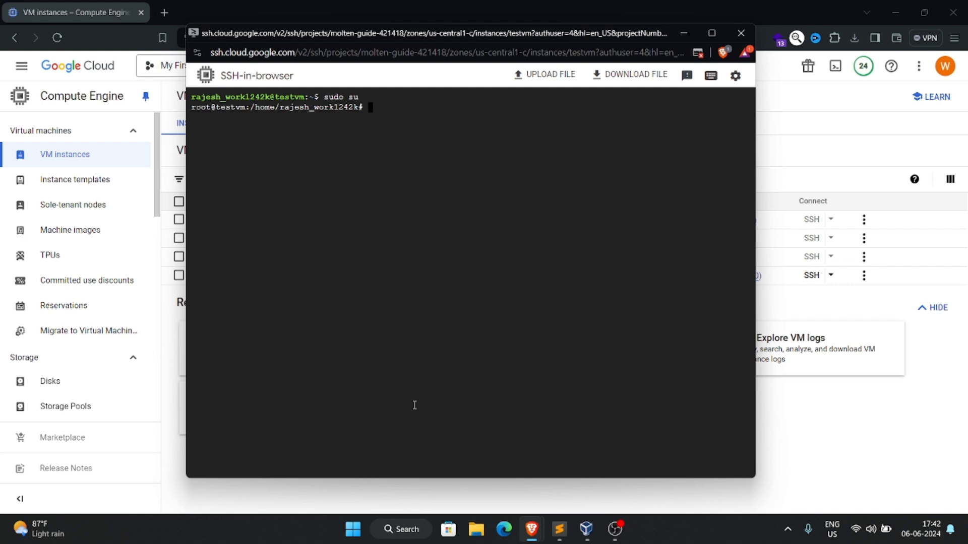
Step: Set a new root password with passwd root, entering and retyping the password
text(passwd root)
key(Return)
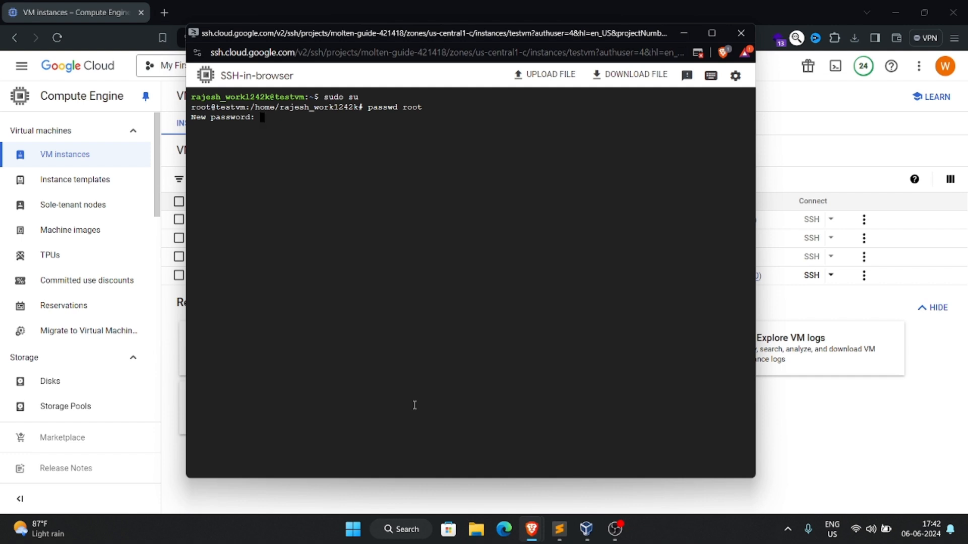
key(Return)
key(Return)
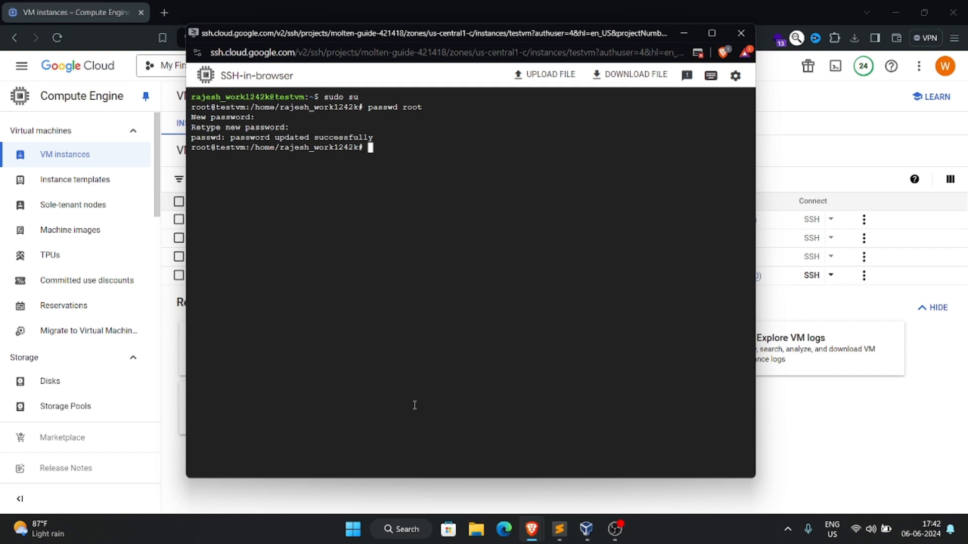
Step: Refresh the VM's package lists with apt update
text(apt updat)
text(e)
key(Return)
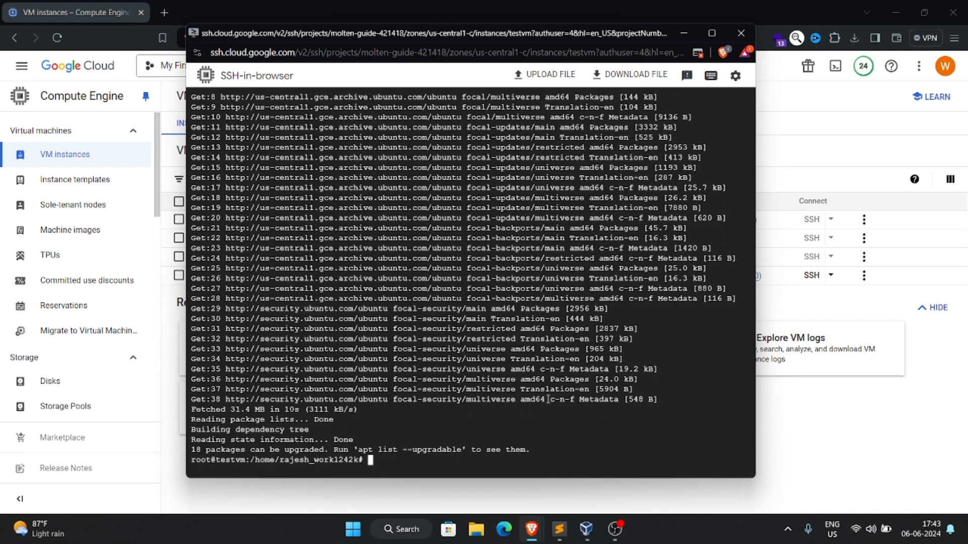
Step: Install the Apache web server with apt install apache2 and accept the installation of the additional packages
text(apt install apache2)
key(Return)
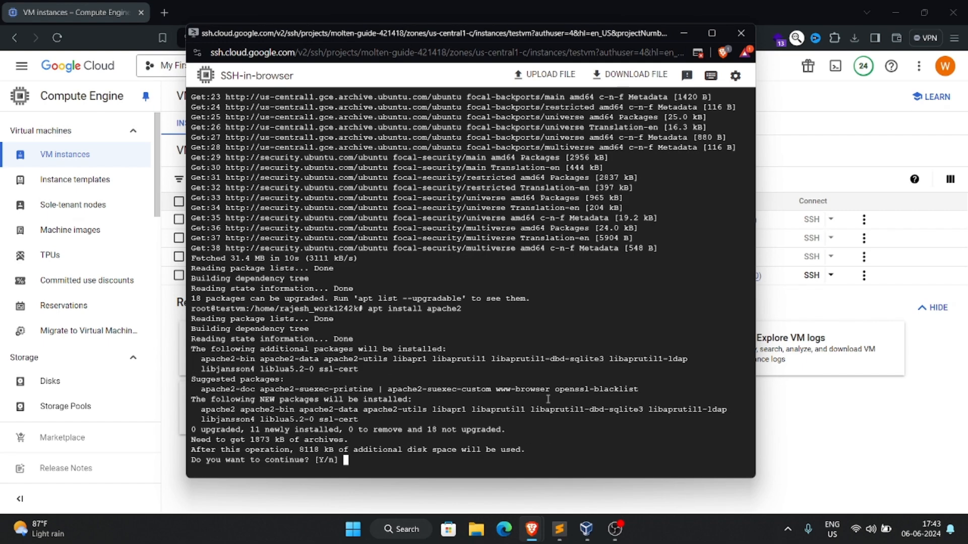
text(y)
key(Return)
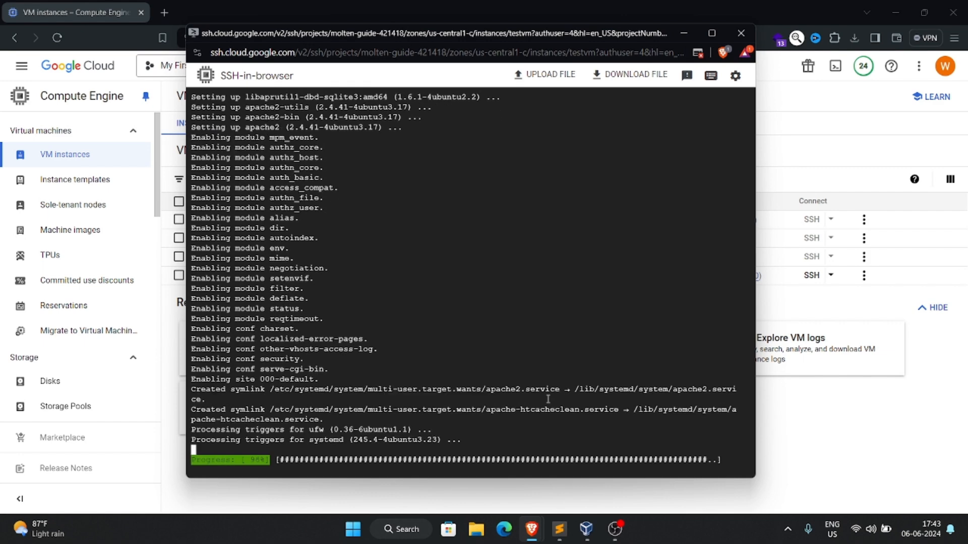
Step: Start the Apache service on the VM with systemctl start apache2
text(syst)
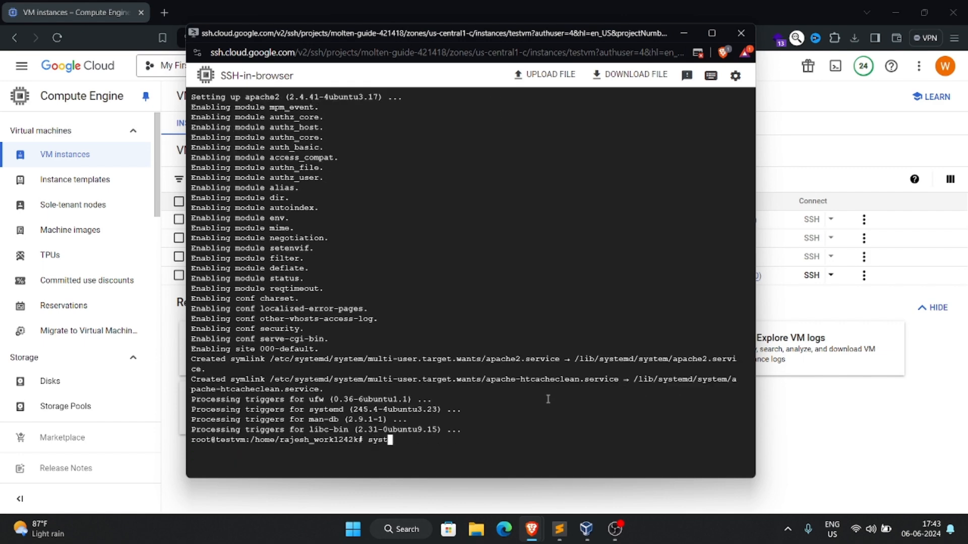
text(emctl start apache2)
key(Return)
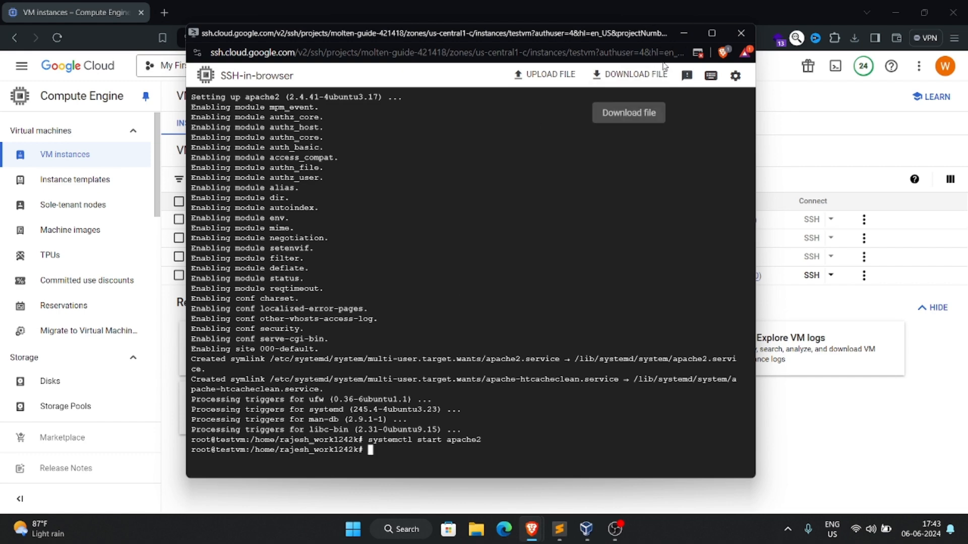
Step: Copy testvm's external IP from the VM instances list, open it in a new browser tab and look over the served page
click(684, 35)
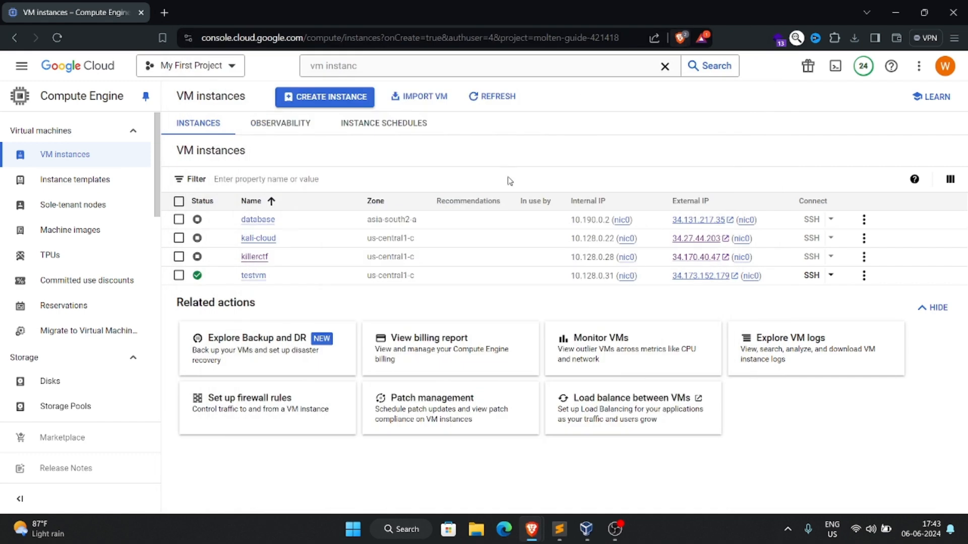
click(771, 276)
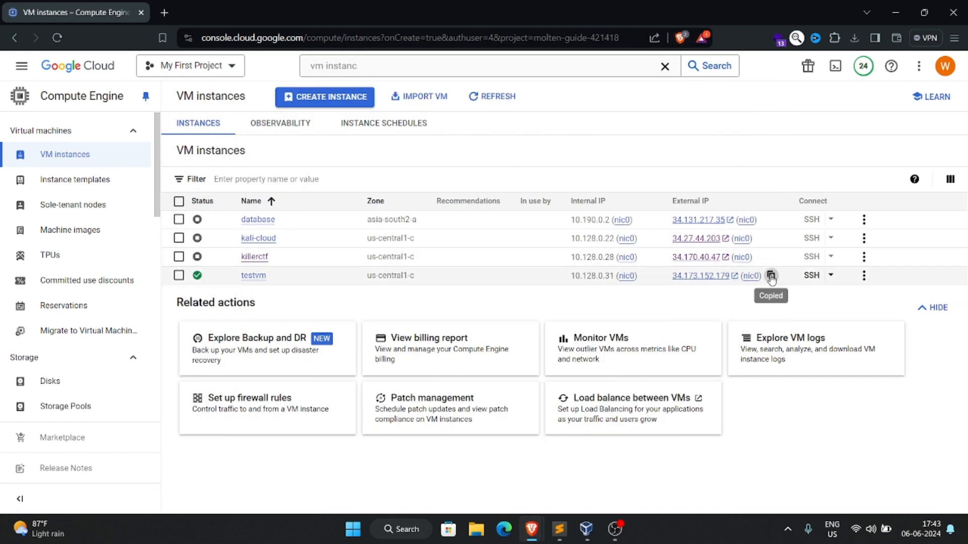
click(164, 12)
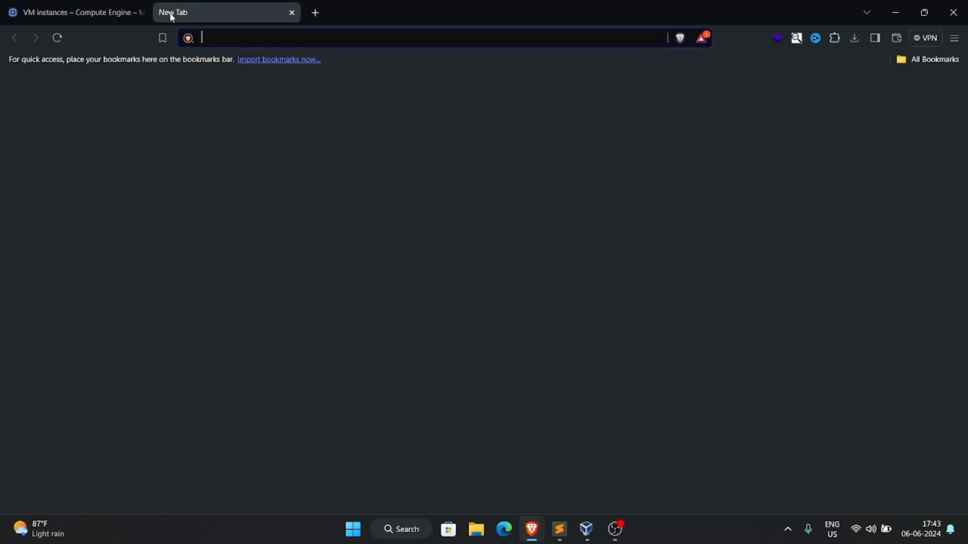
key(ctrl+v)
key(Return)
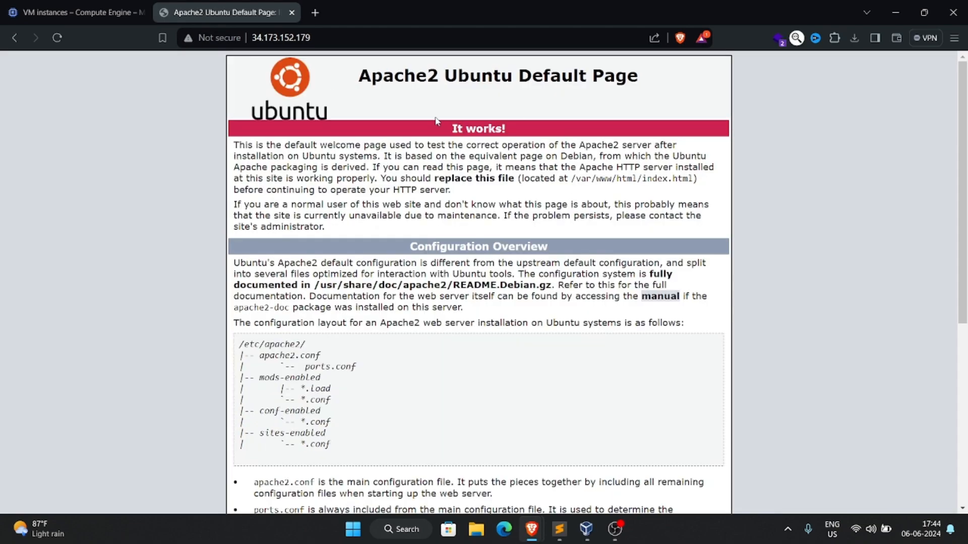
scroll(397, 193, down, 3)
scroll(395, 195, up, 3)
scroll(394, 197, down, 5)
scroll(393, 197, up, 5)
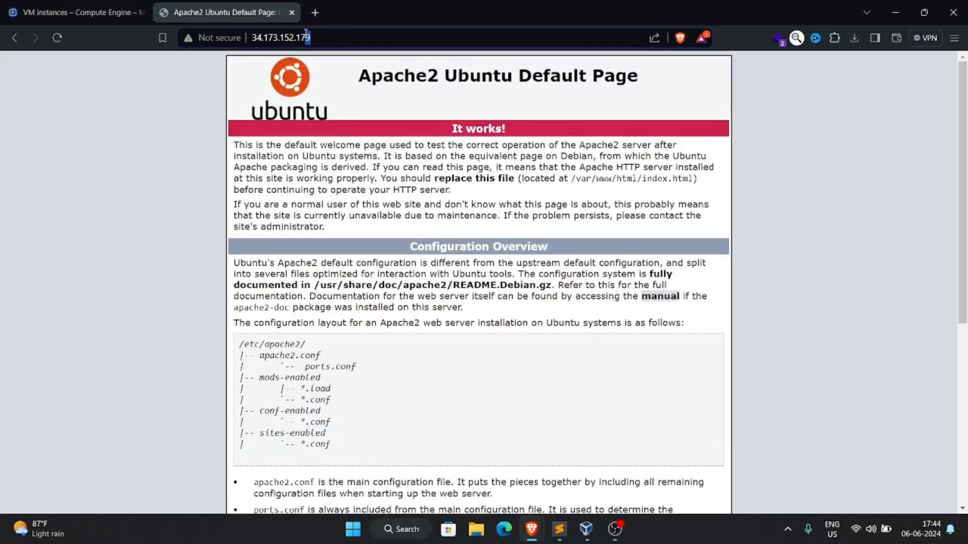
click(249, 40)
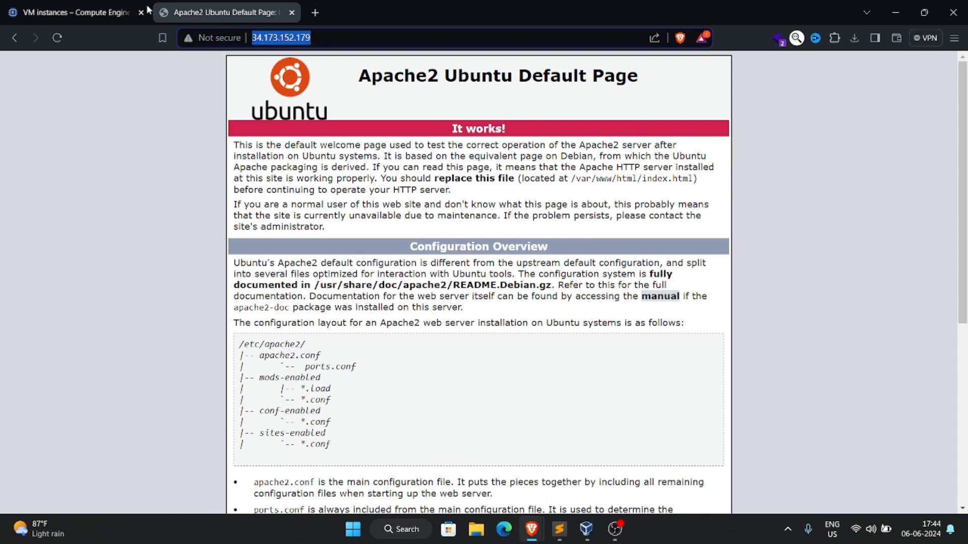
Step: Return to the VM instances list, select only testvm and stop it, confirming the stop
click(117, 8)
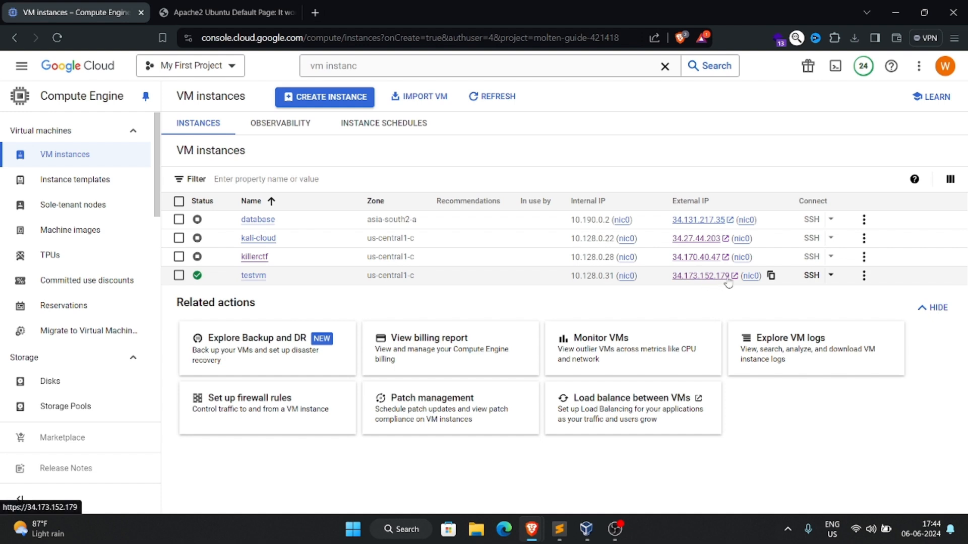
click(179, 275)
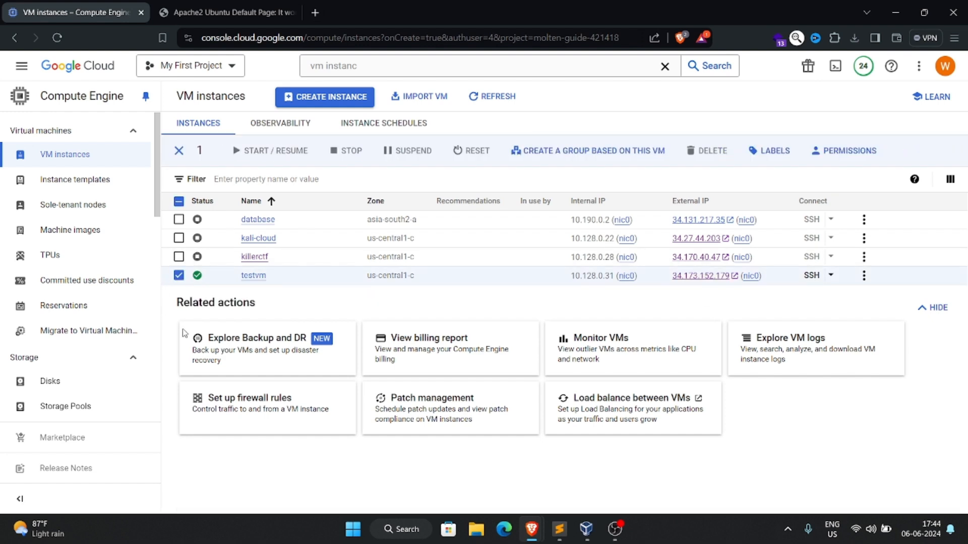
click(350, 150)
click(631, 358)
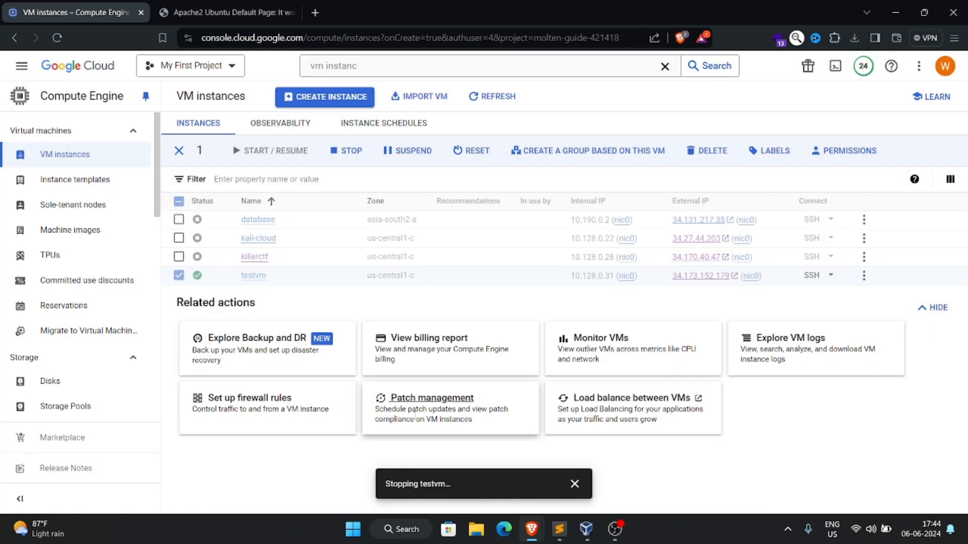